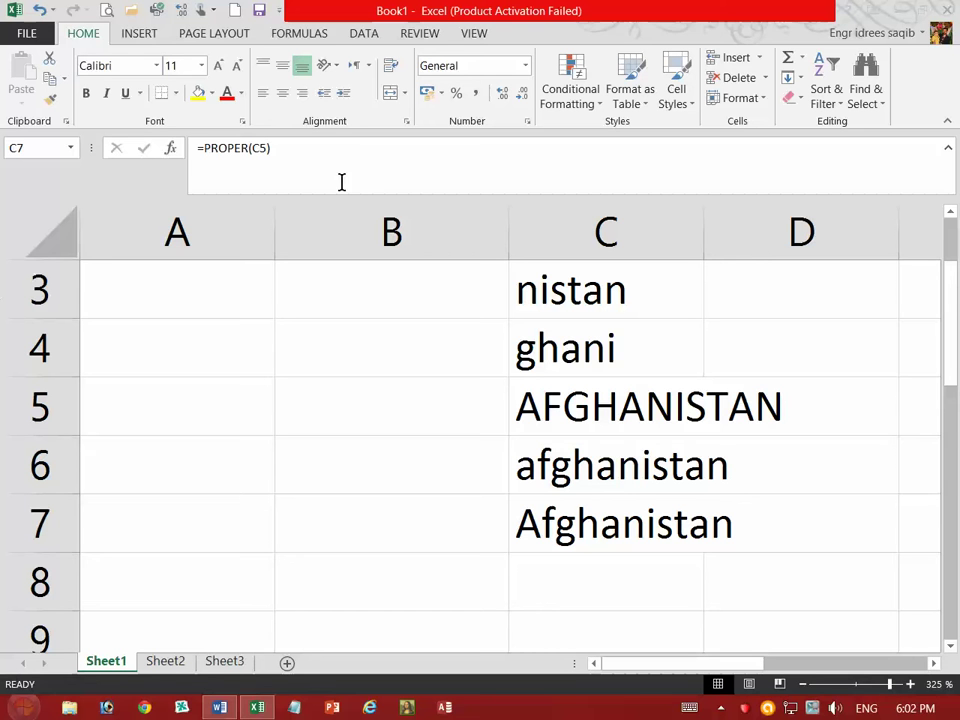
# - Close Excel's Book1 without saving its changes, returning to the Word document
pyautogui.click(124, 36)
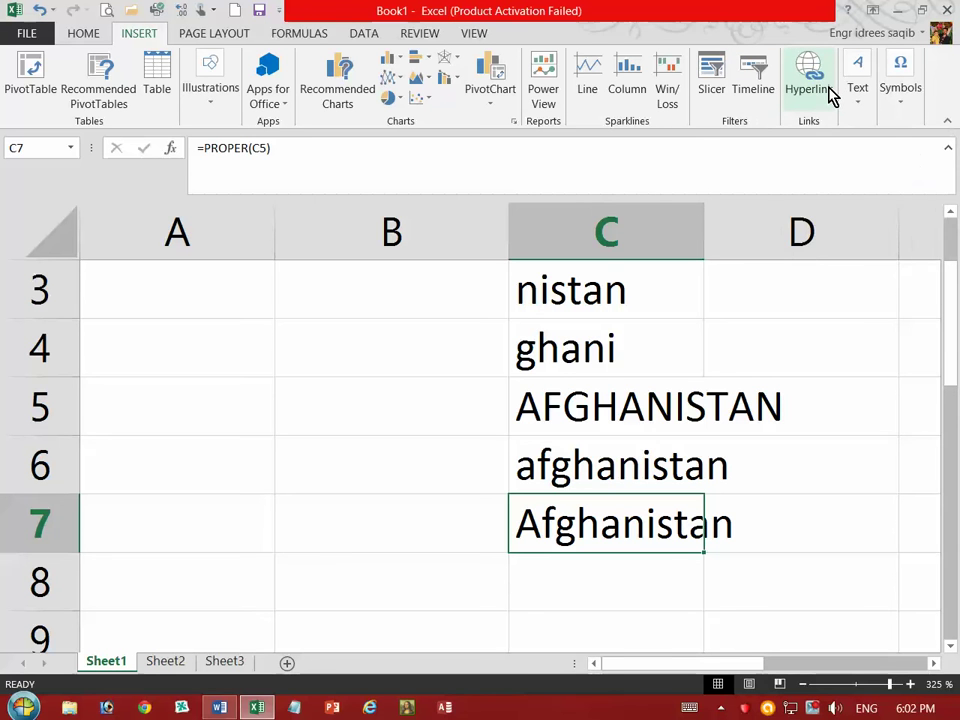
pyautogui.click(860, 105)
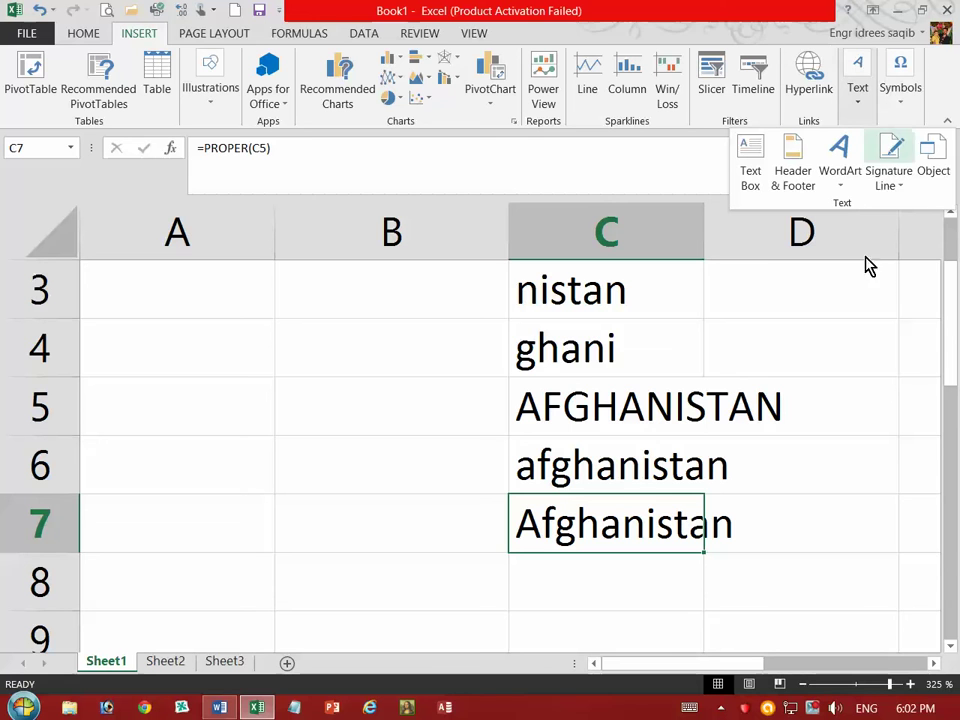
pyautogui.press('Escape')
pyautogui.hotkey('alt', 'F4')
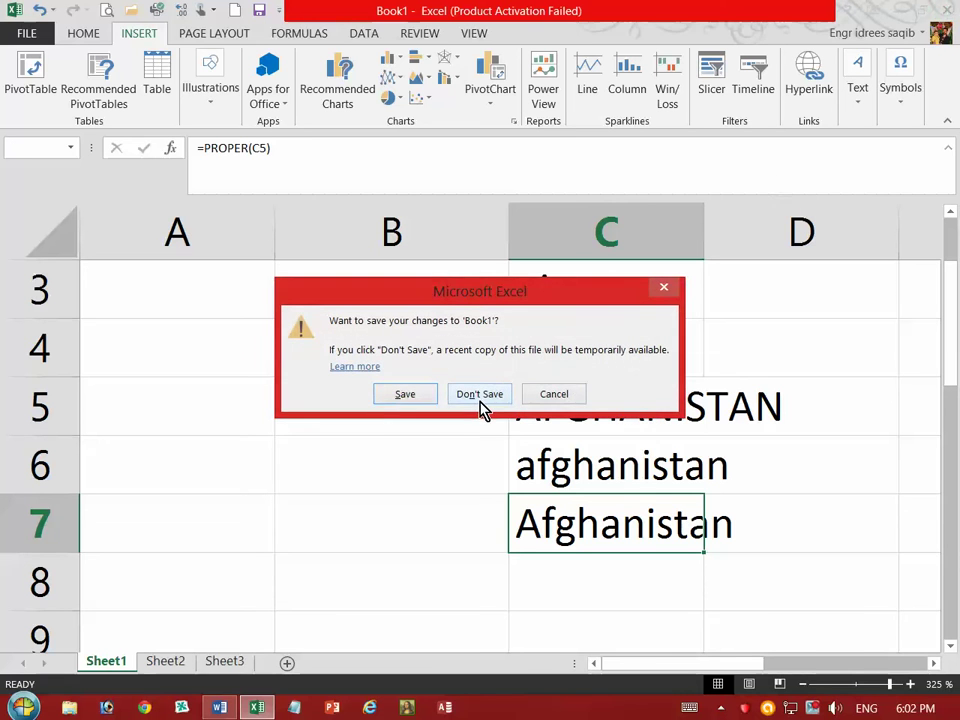
pyautogui.click(480, 395)
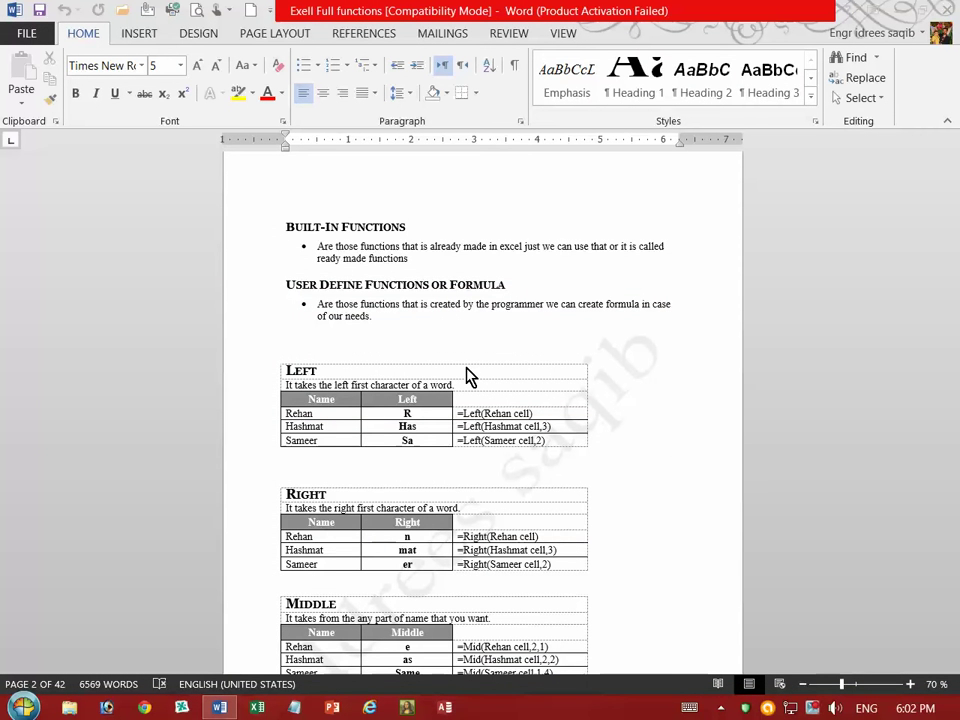
# - Create a blank document and generate five sample paragraphs with =rand(), selecting the word 'powerful'
pyautogui.click(252, 12)
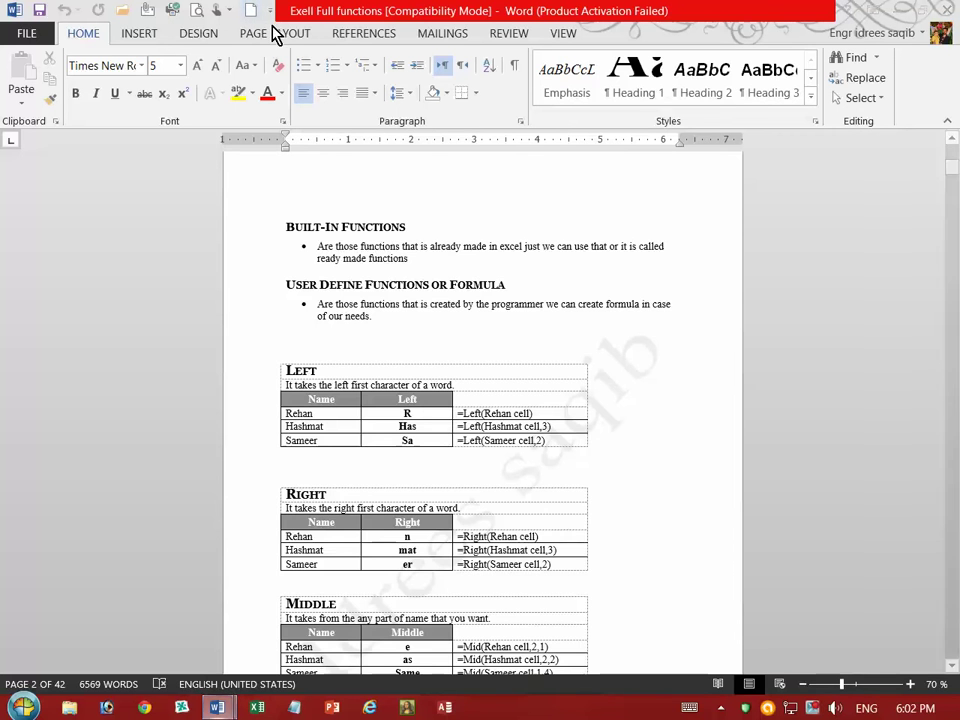
pyautogui.click(144, 36)
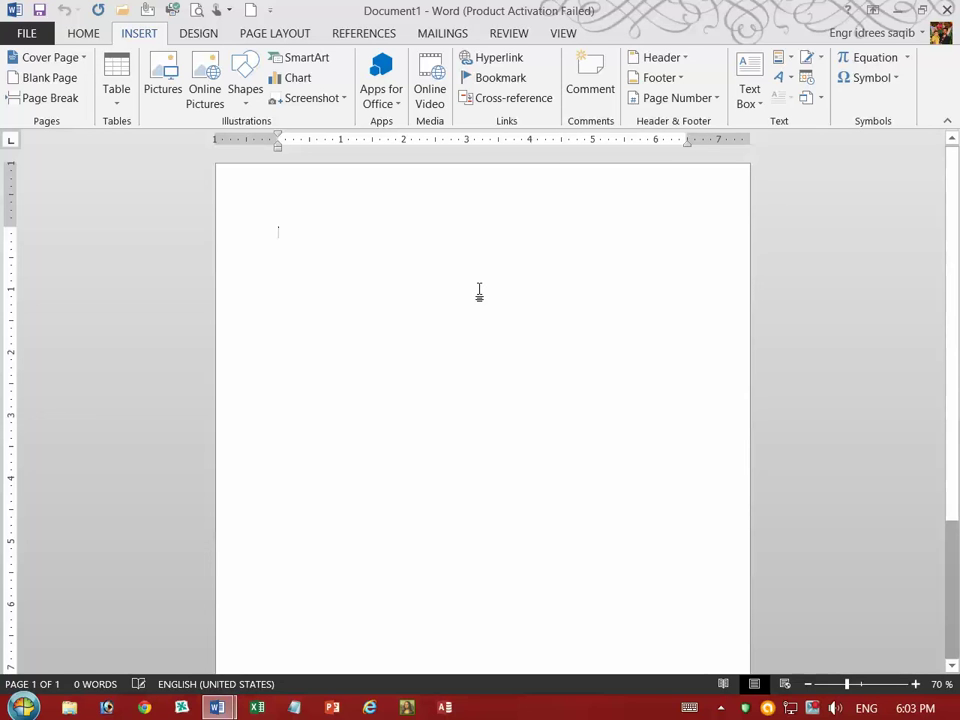
pyautogui.write('=rand(')
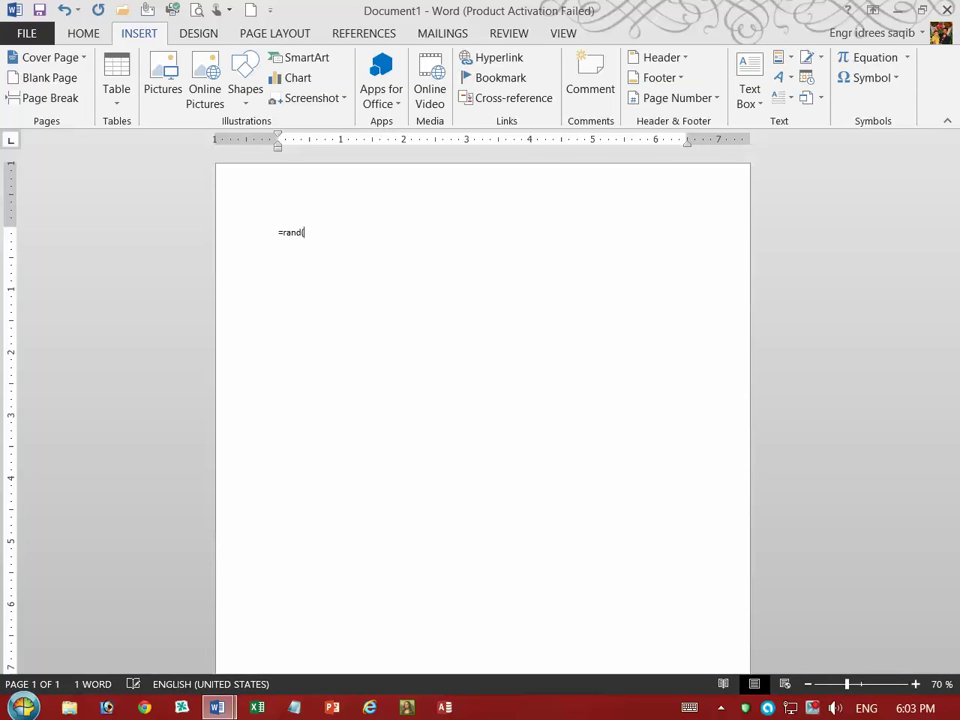
pyautogui.press('Return')
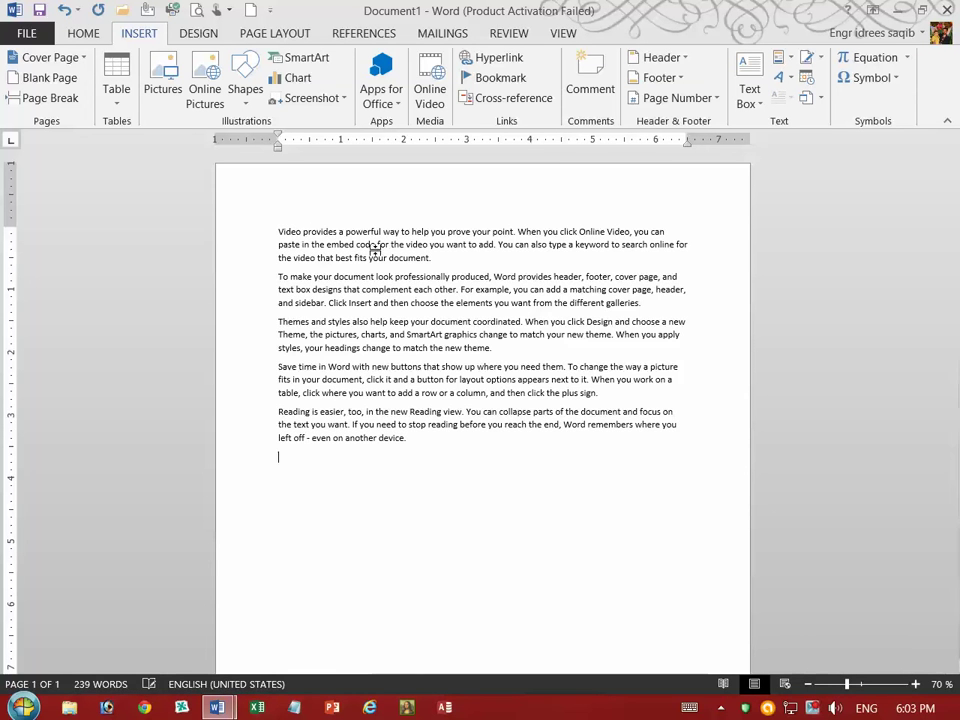
pyautogui.doubleClick(364, 245)
pyautogui.doubleClick(358, 232)
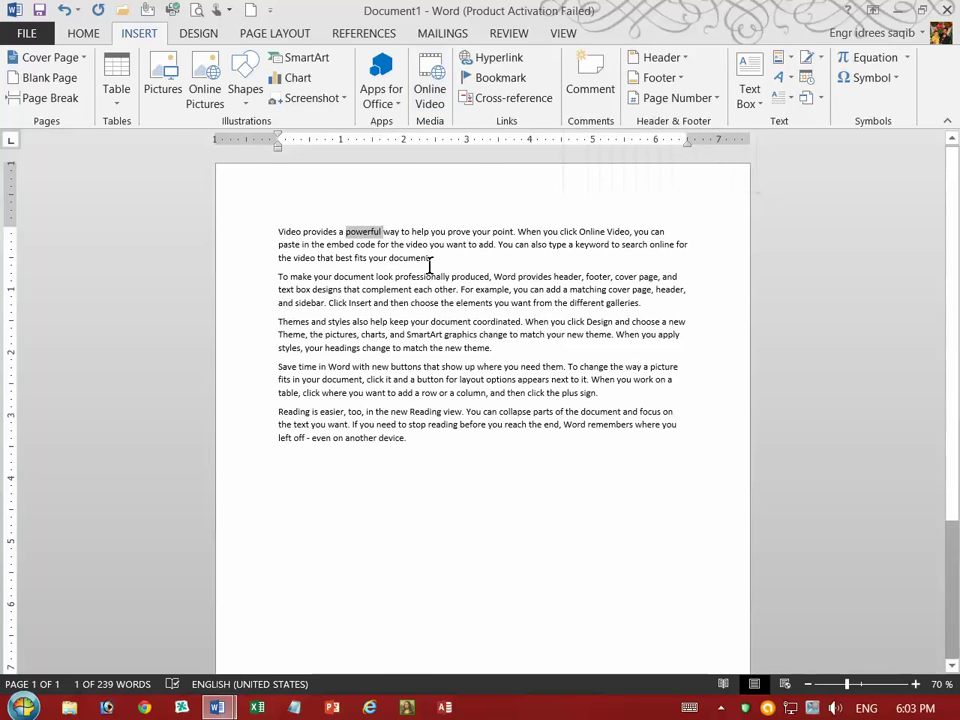
# - Comment 'hfjh' on 'powerful', zoom to 110%, and add an empty comment on 'elements'
pyautogui.click(600, 99)
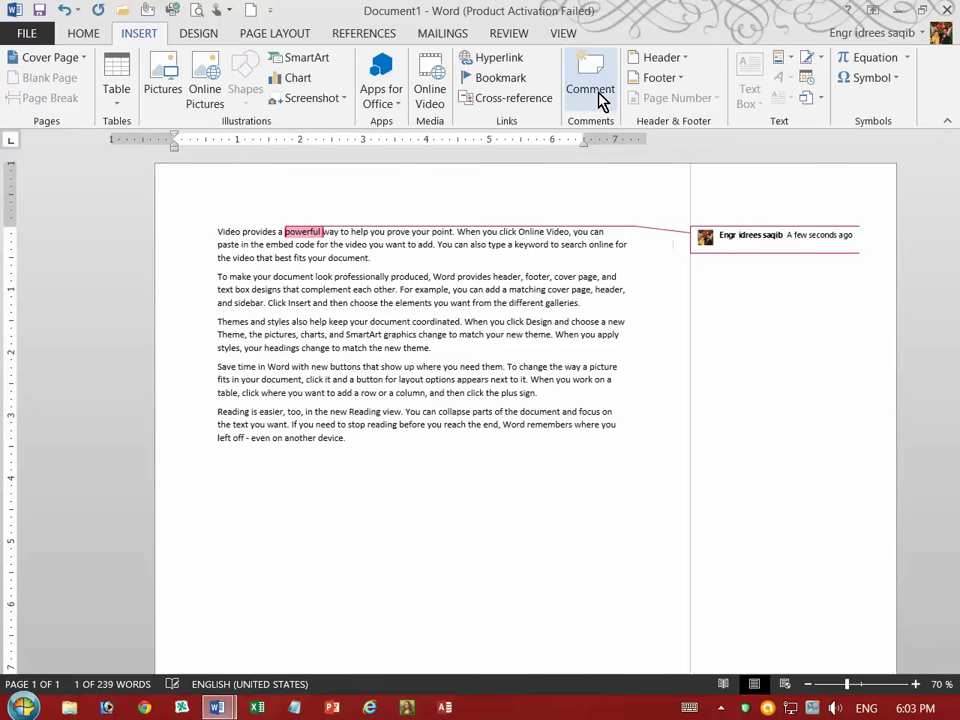
pyautogui.write('ghhhhfghfghfjh')
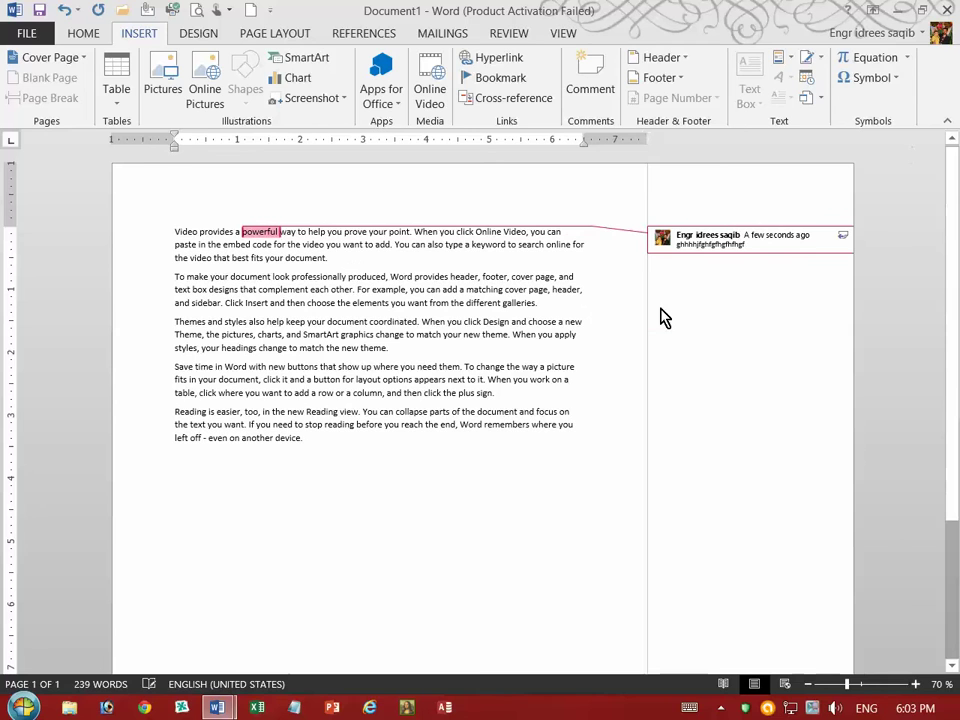
pyautogui.click(915, 685)
pyautogui.click(915, 685)
pyautogui.click(915, 685)
pyautogui.click(915, 685)
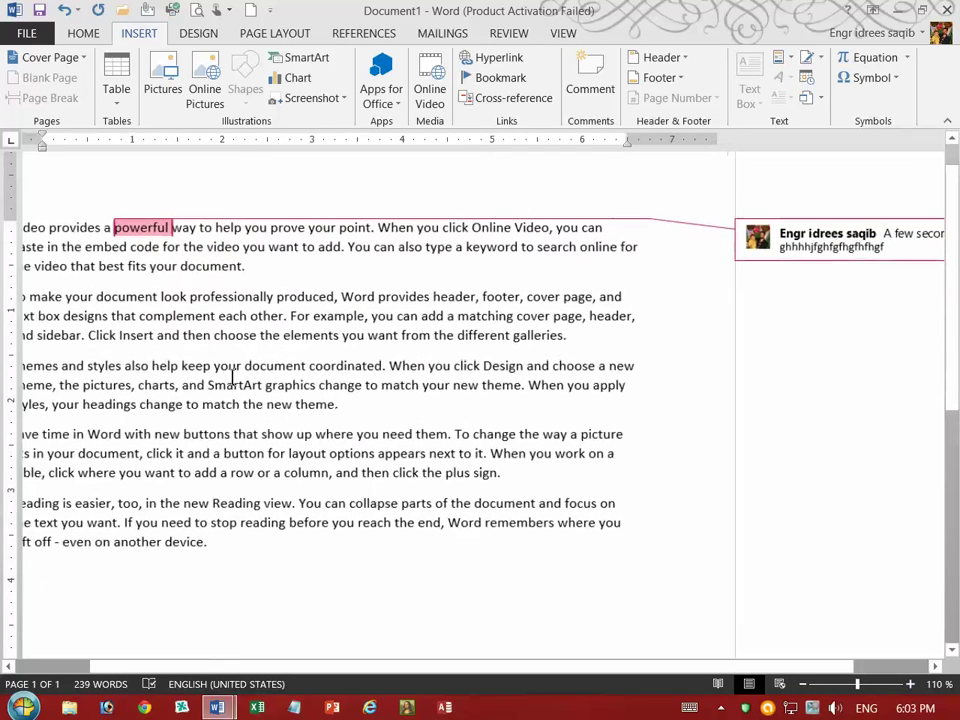
pyautogui.doubleClick(290, 339)
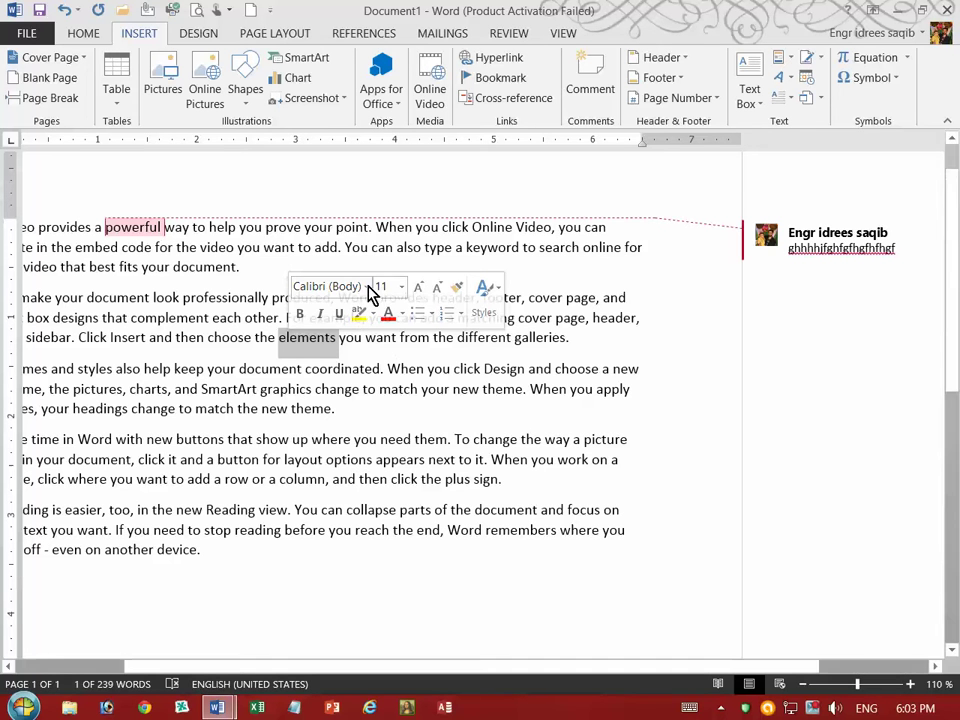
pyautogui.click(590, 95)
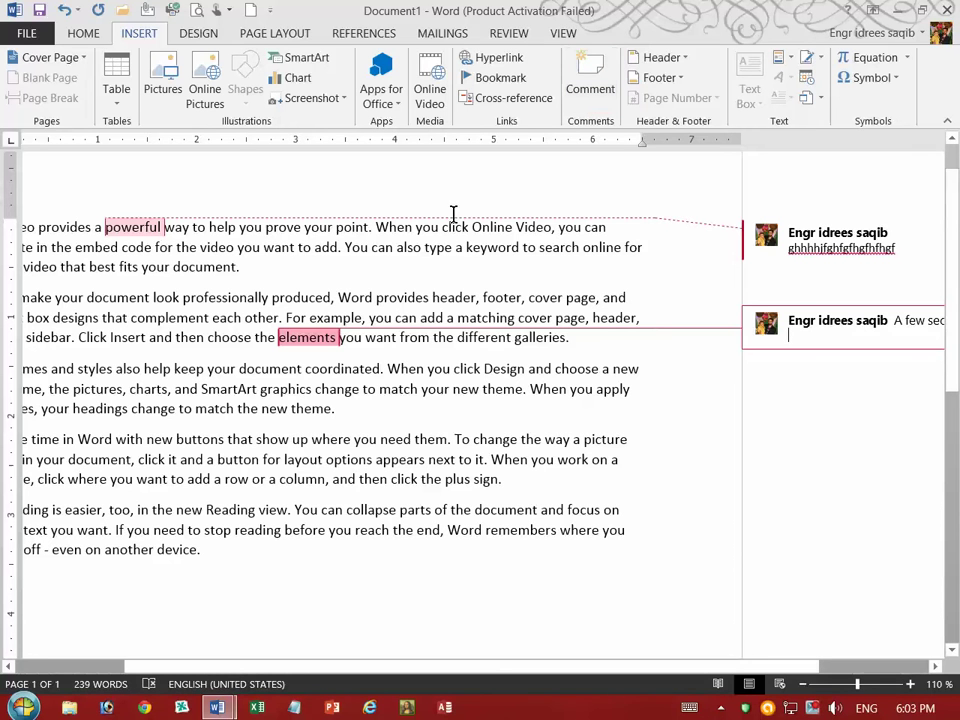
pyautogui.click(418, 247)
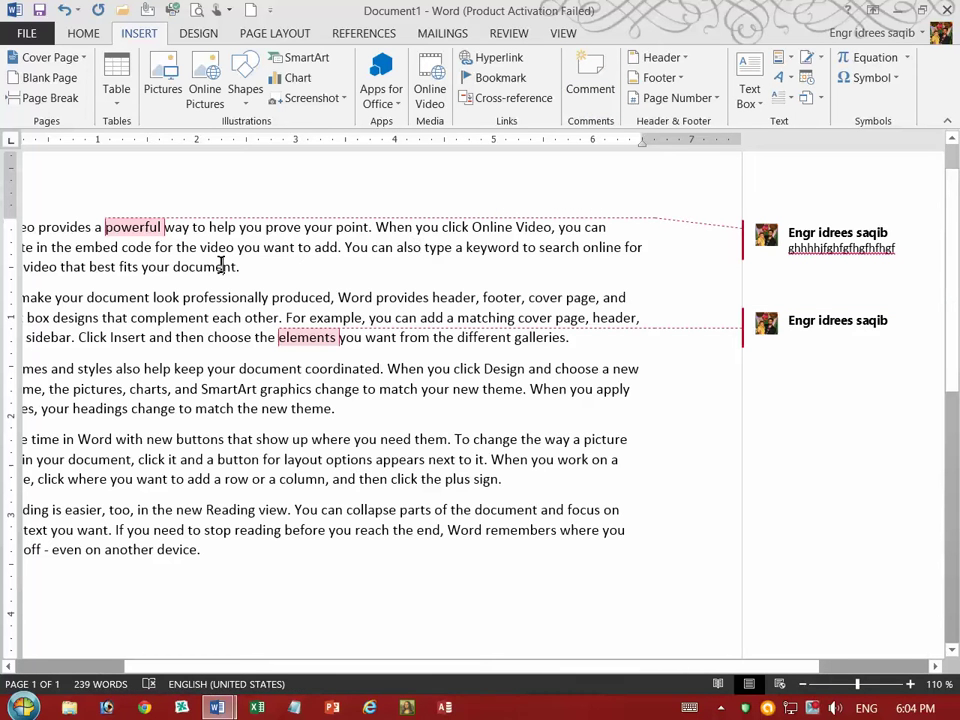
# - Edit the page header, draw a small empty text box at its left, then start inserting a picture
pyautogui.click(647, 62)
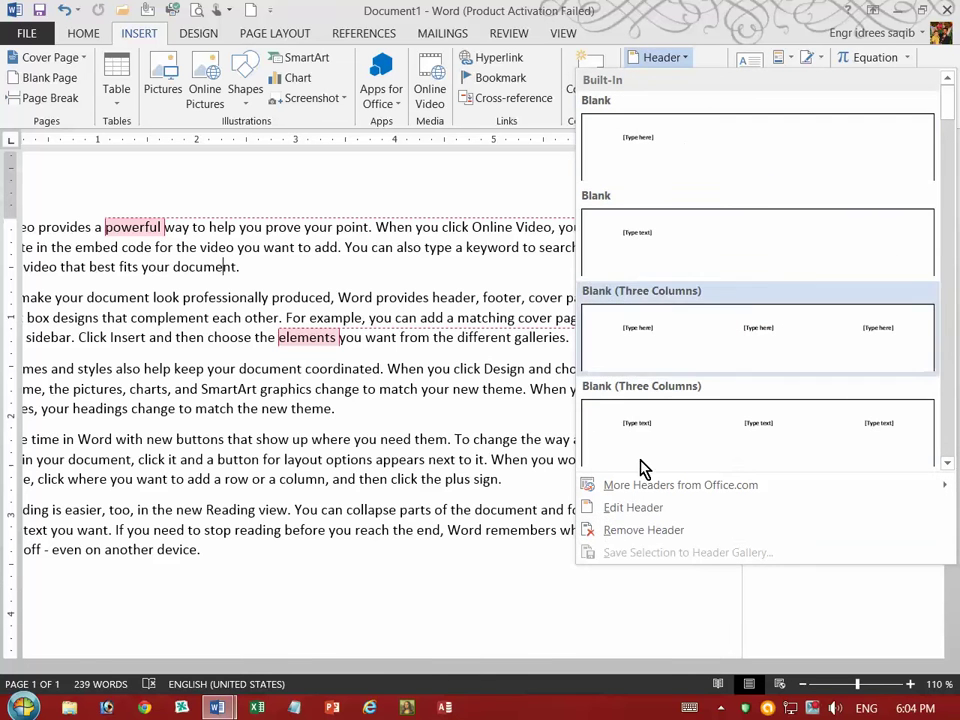
pyautogui.click(377, 289)
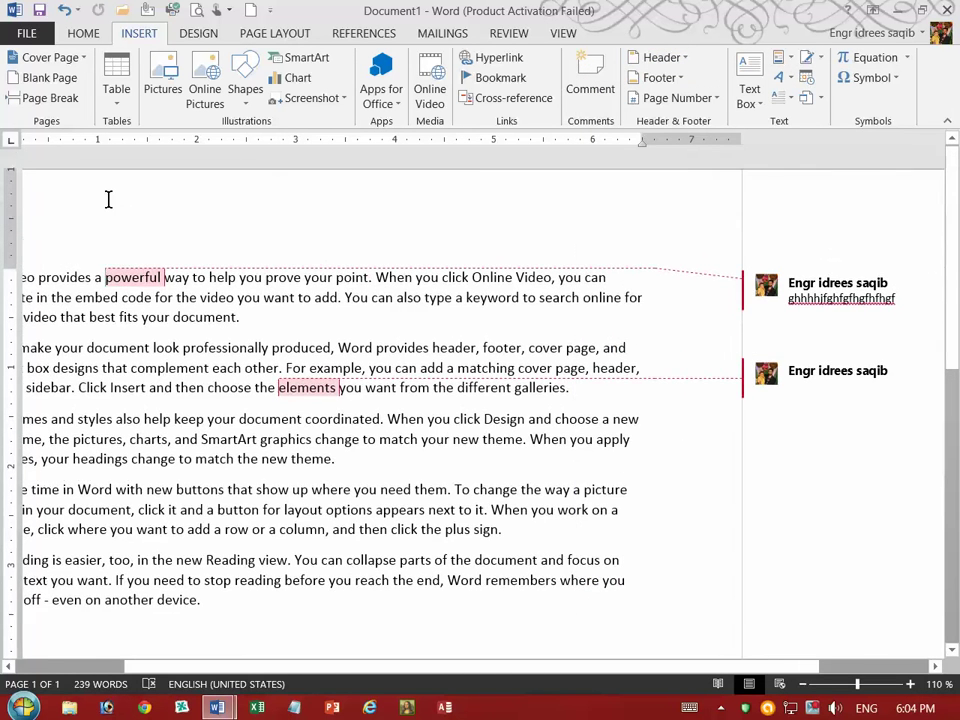
pyautogui.doubleClick(108, 200)
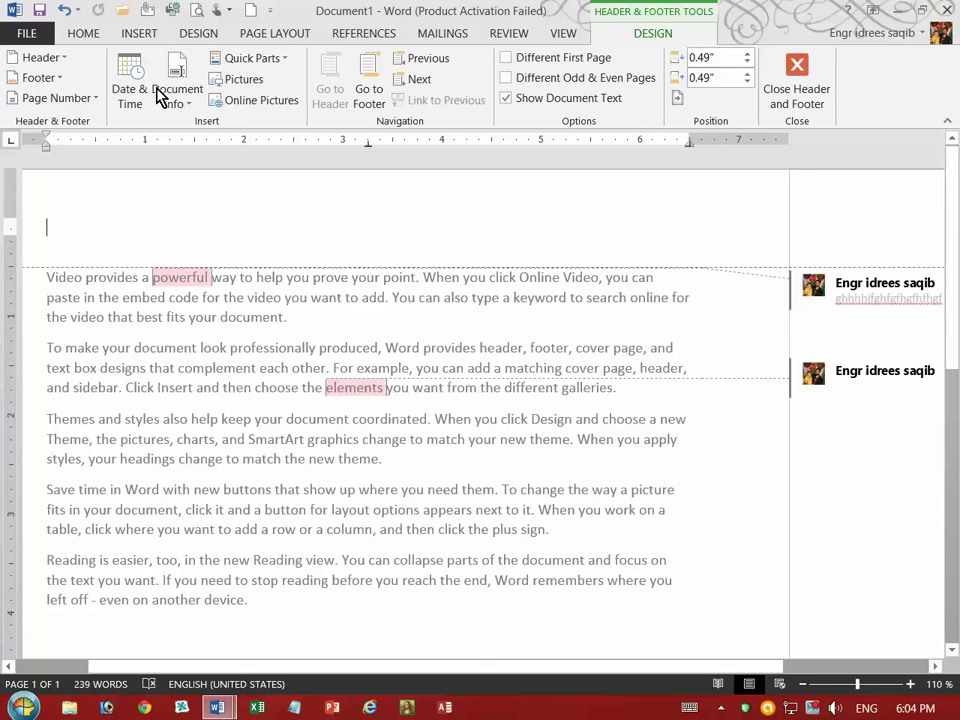
pyautogui.click(137, 34)
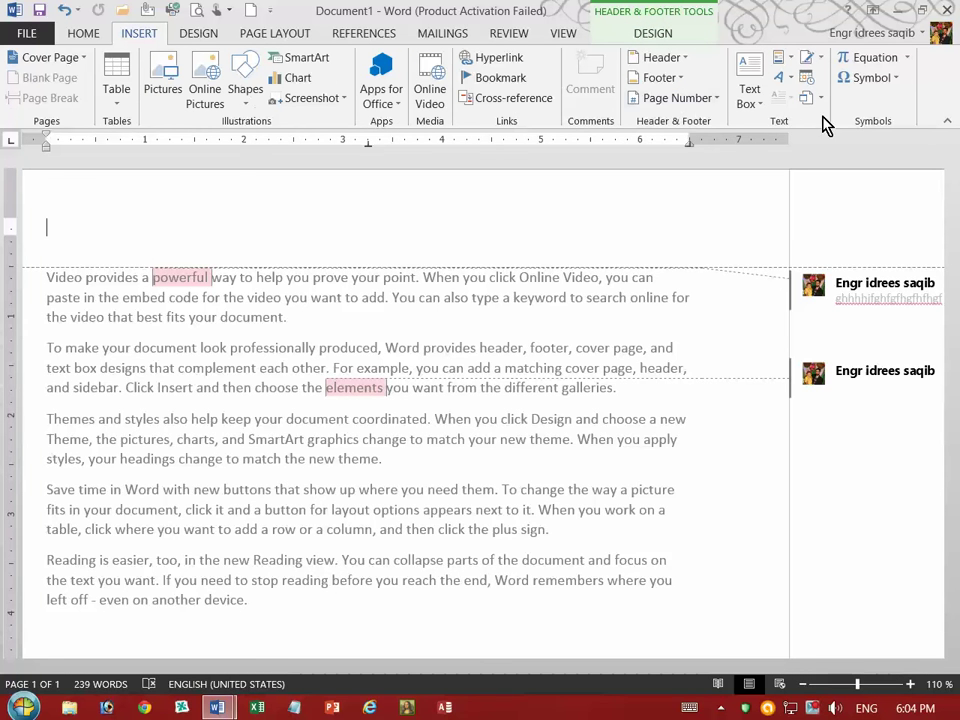
pyautogui.click(750, 102)
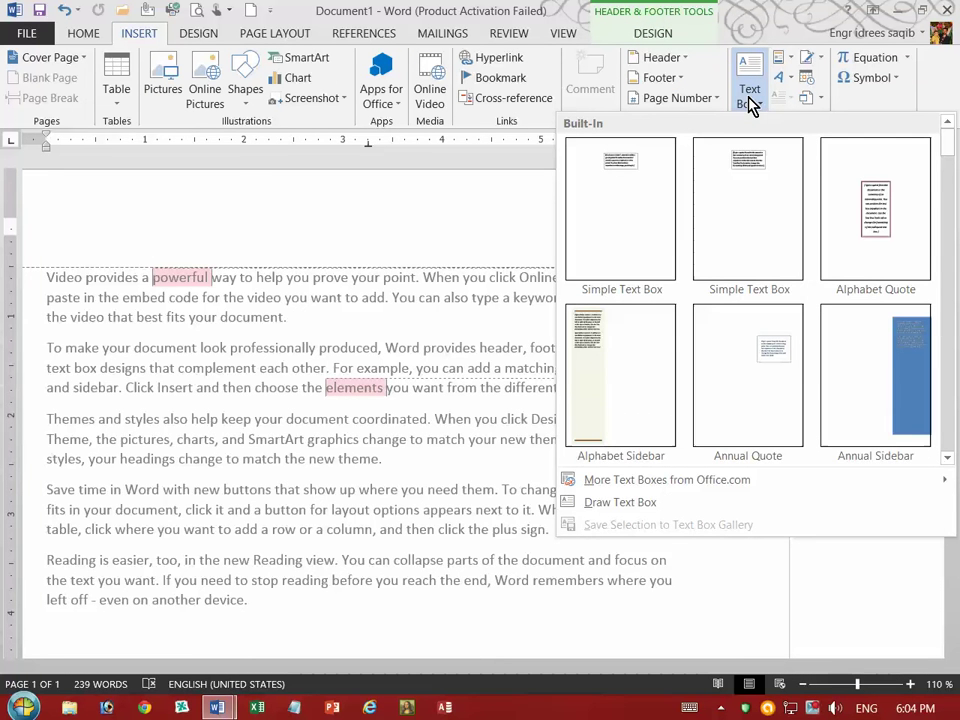
pyautogui.click(620, 502)
pyautogui.moveTo(71, 178); pyautogui.dragTo(138, 266)
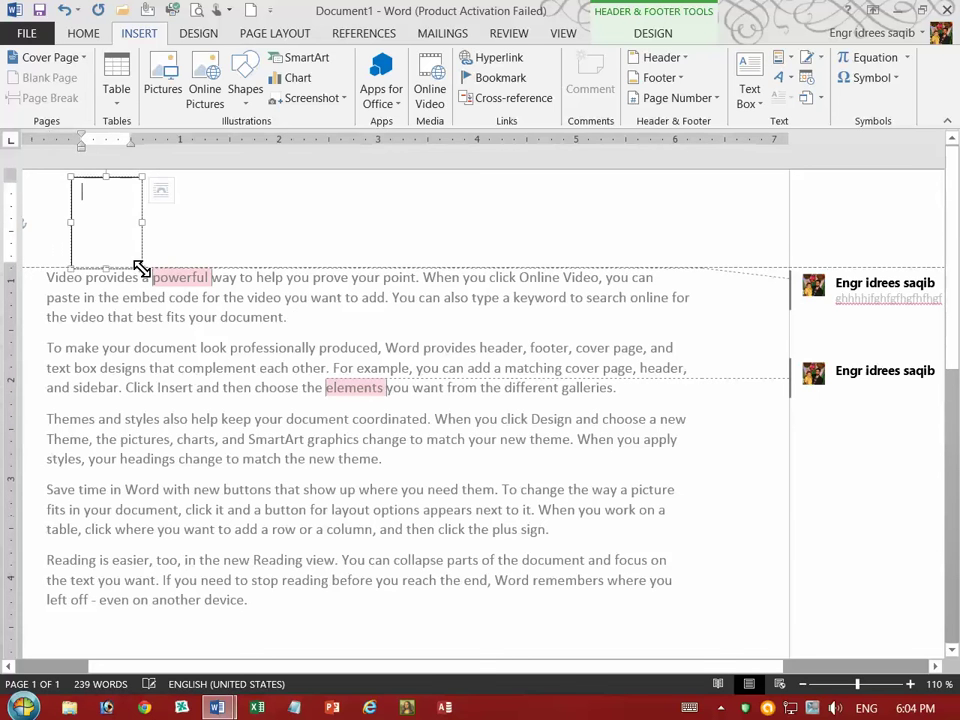
pyautogui.click(133, 36)
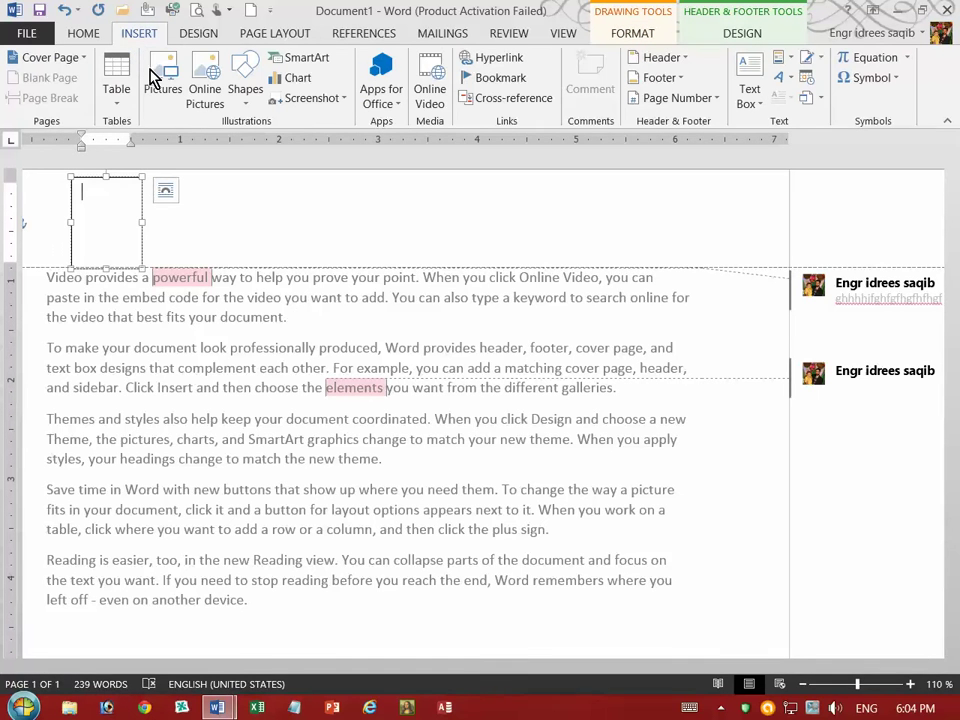
pyautogui.click(158, 82)
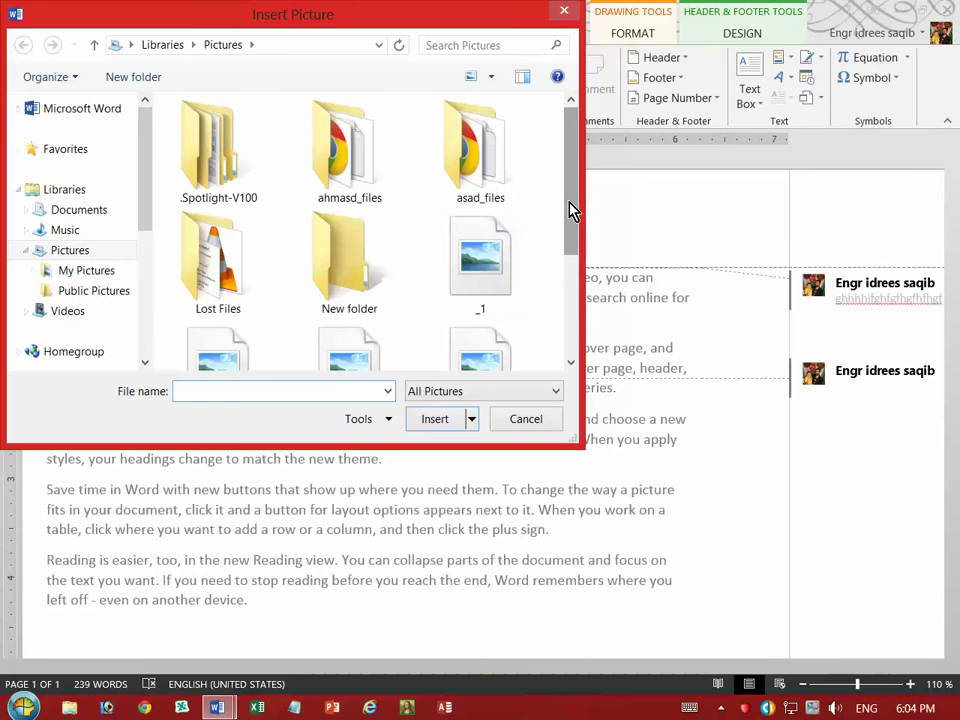
# - Insert the crest picture 'll' from Documents (D:) into the header text box
pyautogui.scroll(-2, 561, 364)
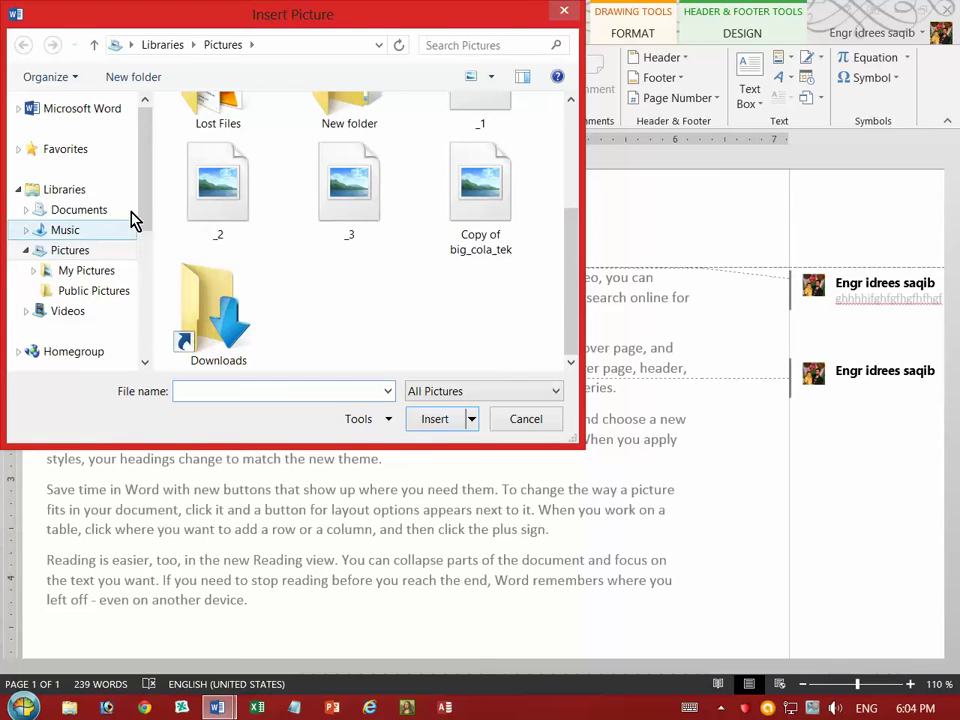
pyautogui.moveTo(146, 212); pyautogui.dragTo(145, 262)
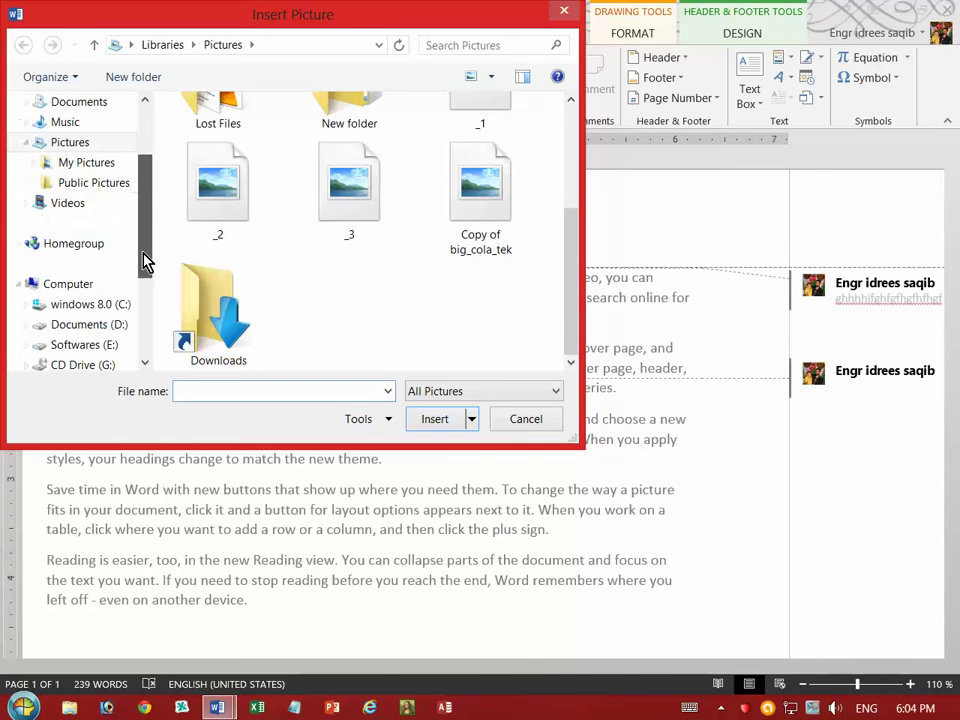
pyautogui.click(100, 304)
pyautogui.click(106, 325)
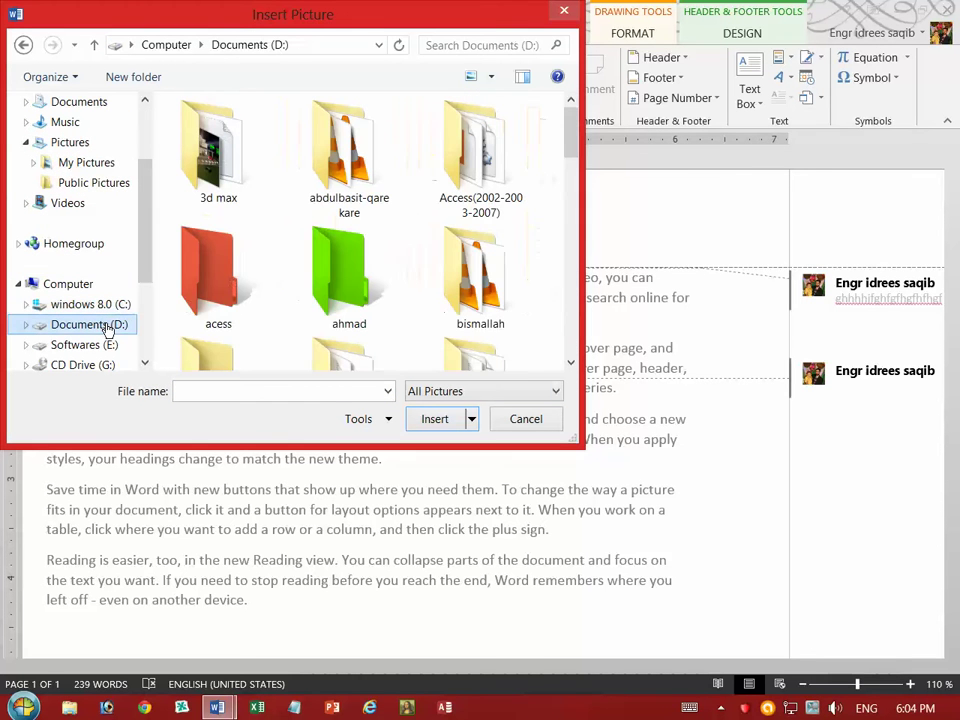
pyautogui.moveTo(567, 141); pyautogui.dragTo(551, 348)
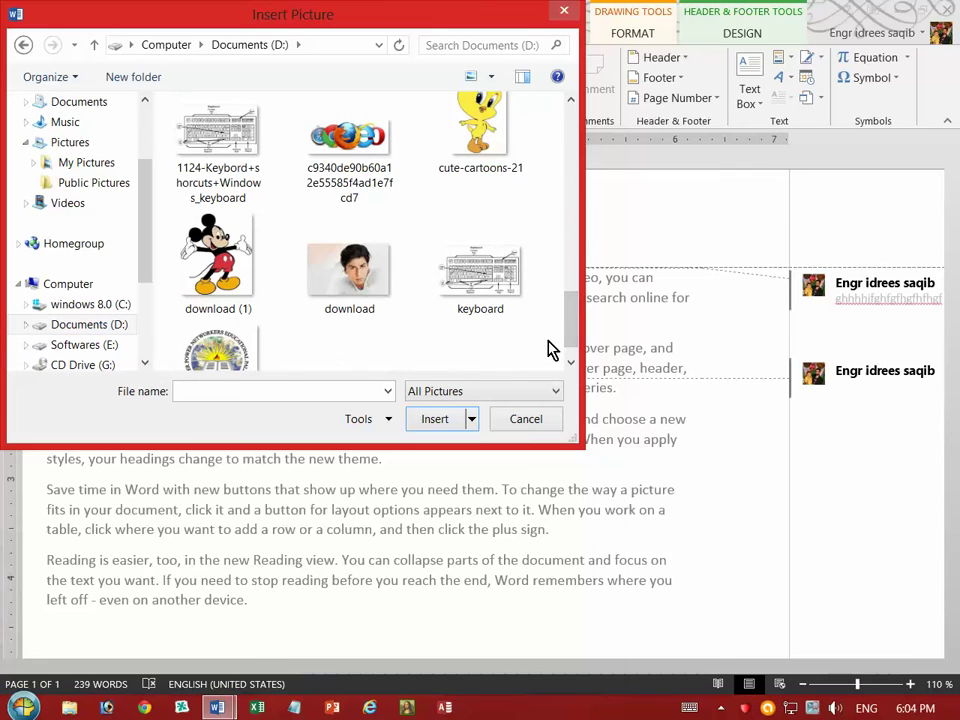
pyautogui.click(236, 362)
pyautogui.click(471, 419)
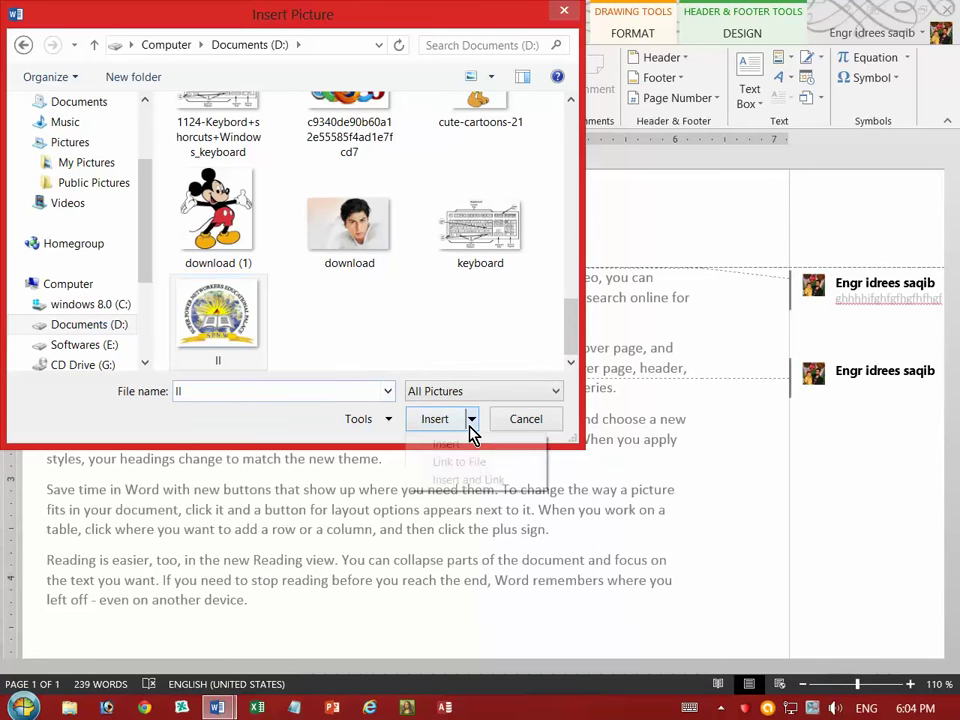
pyautogui.click(443, 422)
pyautogui.click(443, 422)
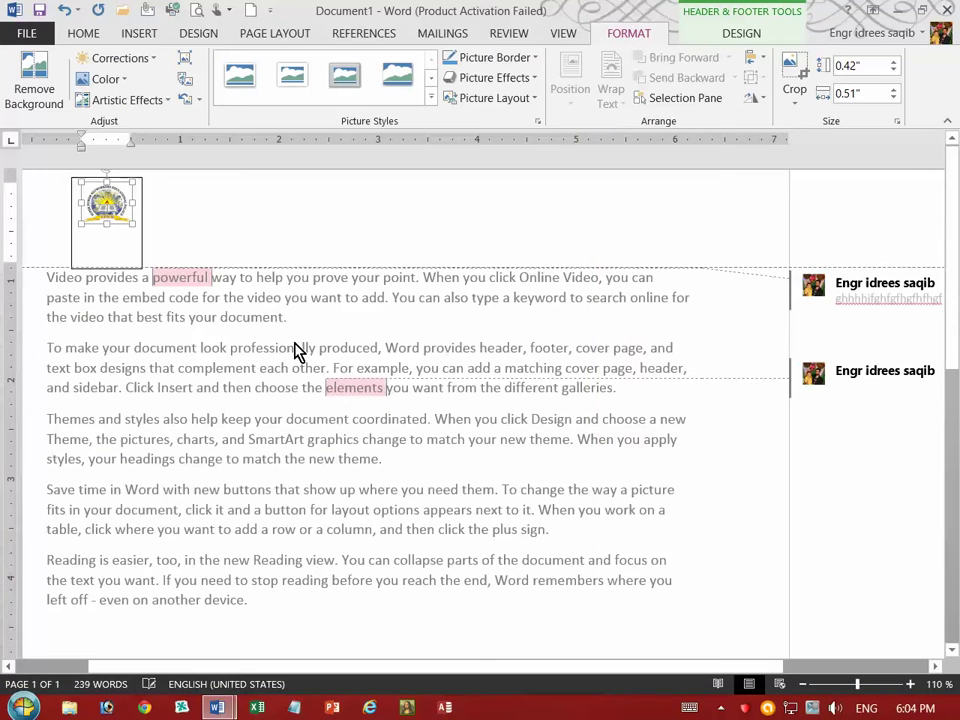
# - Resize the header logo taller and slightly wider to fill its text box
pyautogui.moveTo(106, 224); pyautogui.dragTo(106, 263)
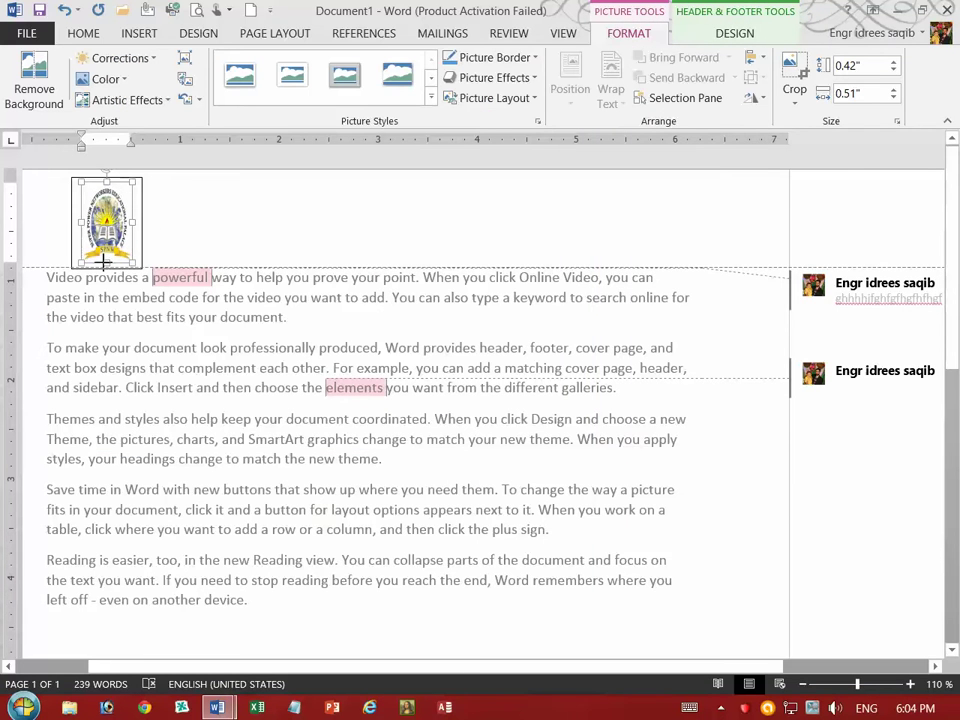
pyautogui.click(148, 230)
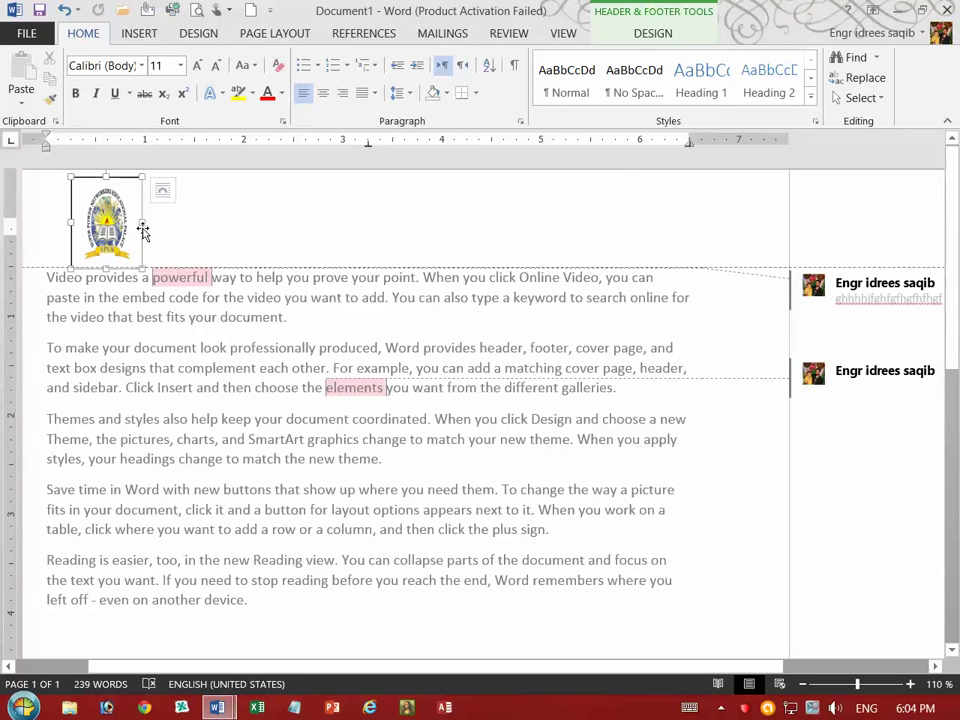
pyautogui.click(141, 227)
pyautogui.moveTo(158, 223); pyautogui.dragTo(159, 223)
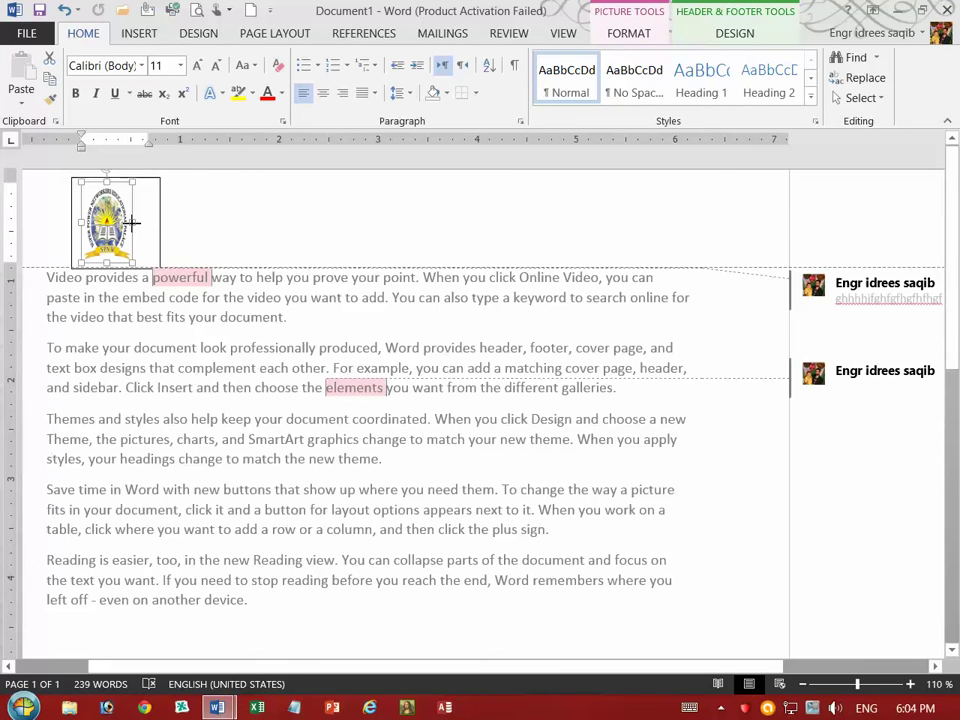
pyautogui.click(162, 225)
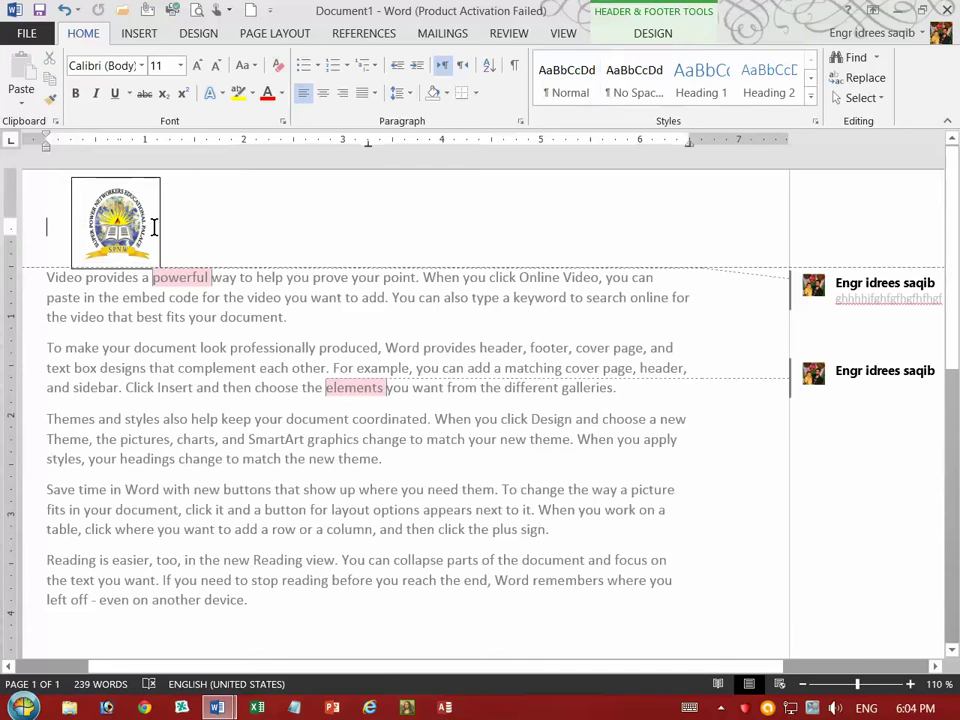
pyautogui.click(162, 226)
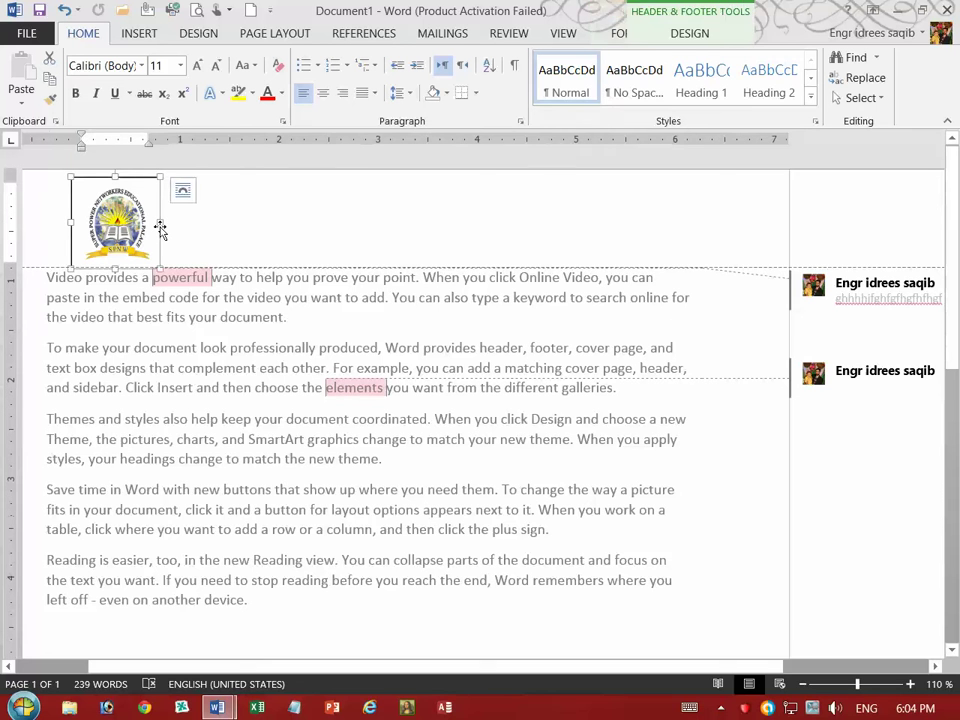
# - Set the logo's outline to No Outline and place the cursor beside it
pyautogui.rightClick(161, 229)
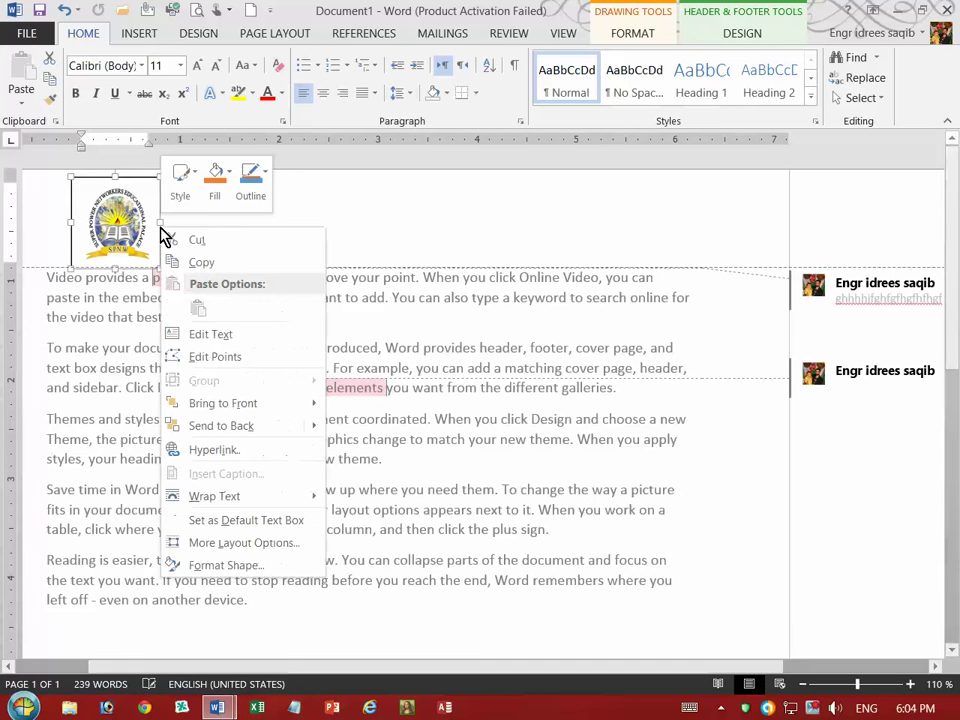
pyautogui.click(266, 195)
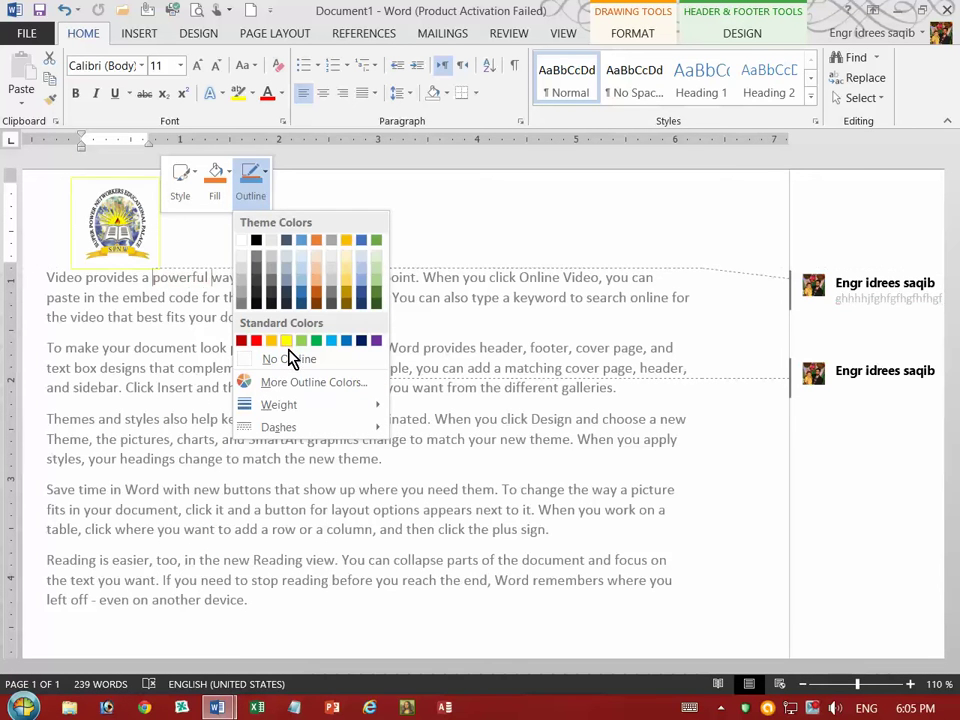
pyautogui.click(291, 360)
pyautogui.click(178, 211)
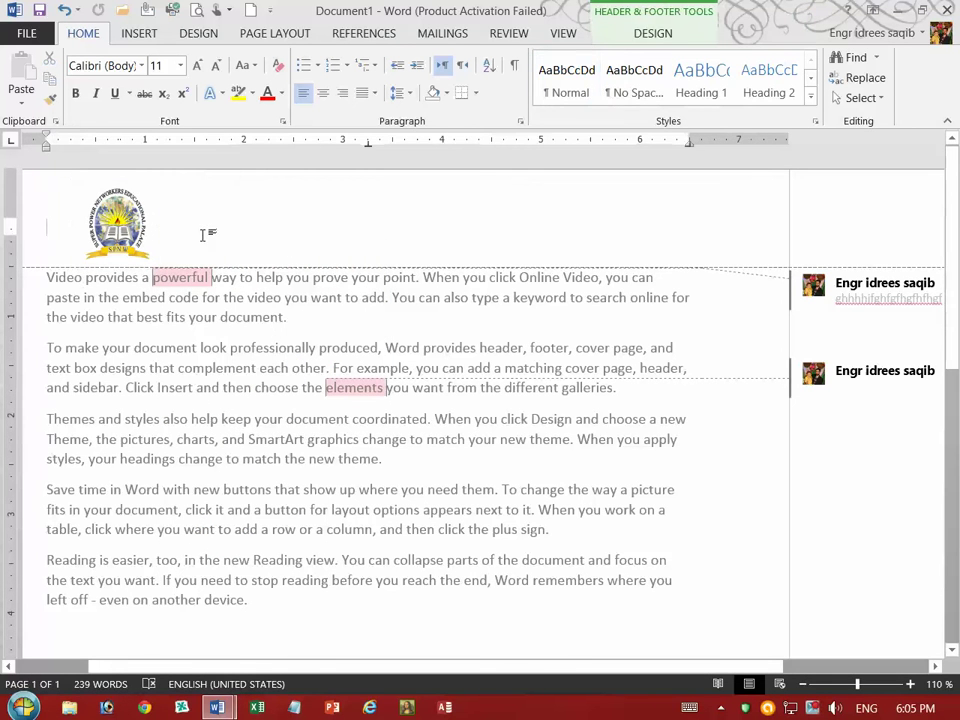
pyautogui.doubleClick(238, 235)
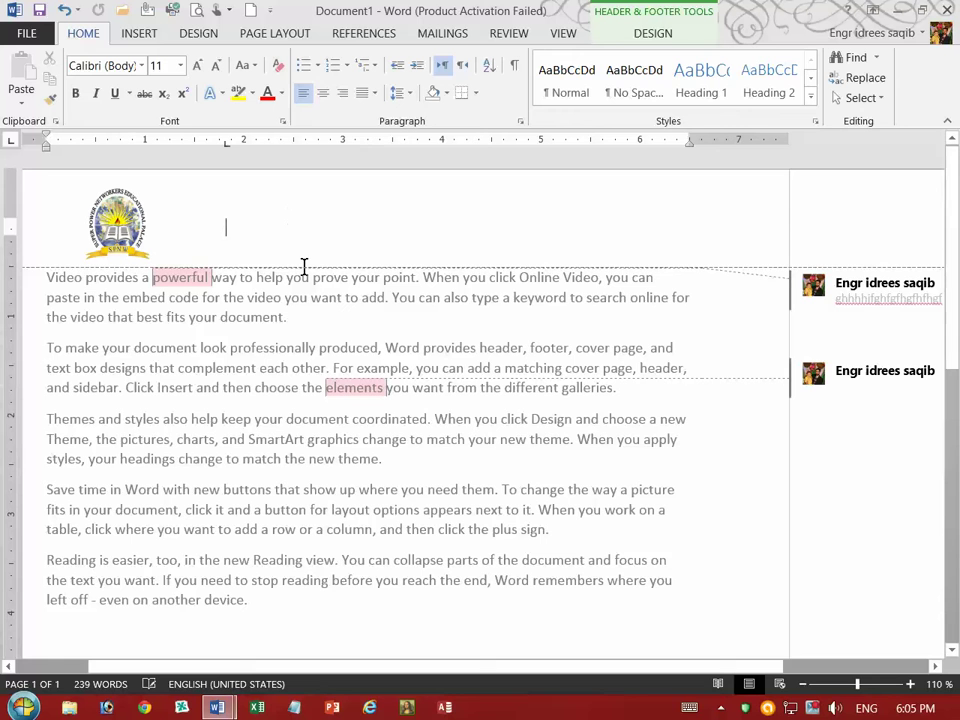
pyautogui.click(145, 36)
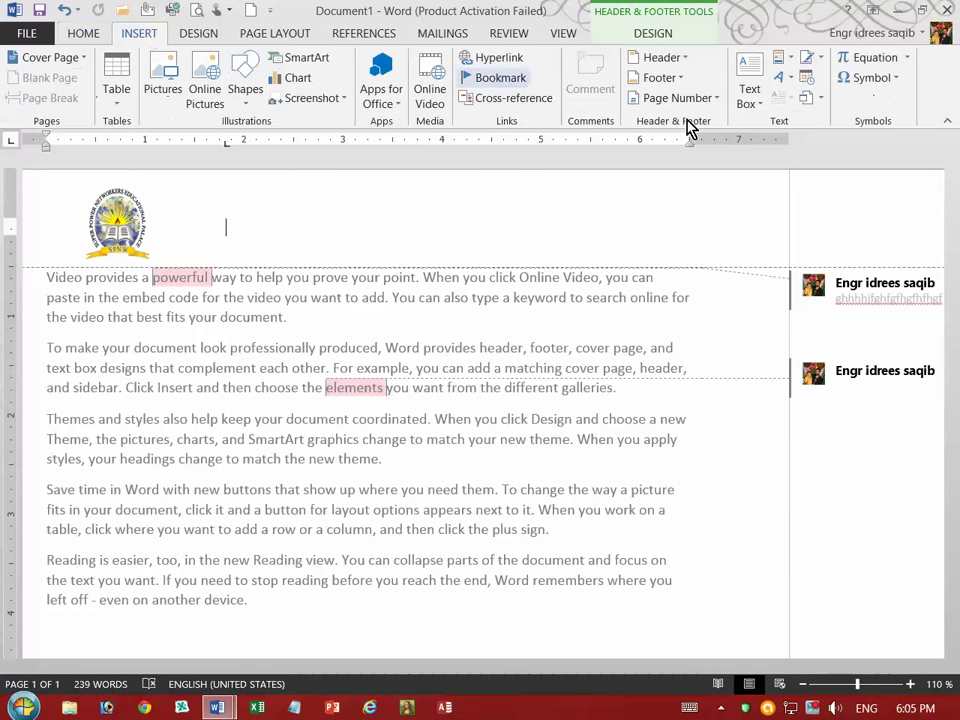
# - Add a blue gradient WordArt reading 'Super power networkers' beside the header logo
pyautogui.click(785, 80)
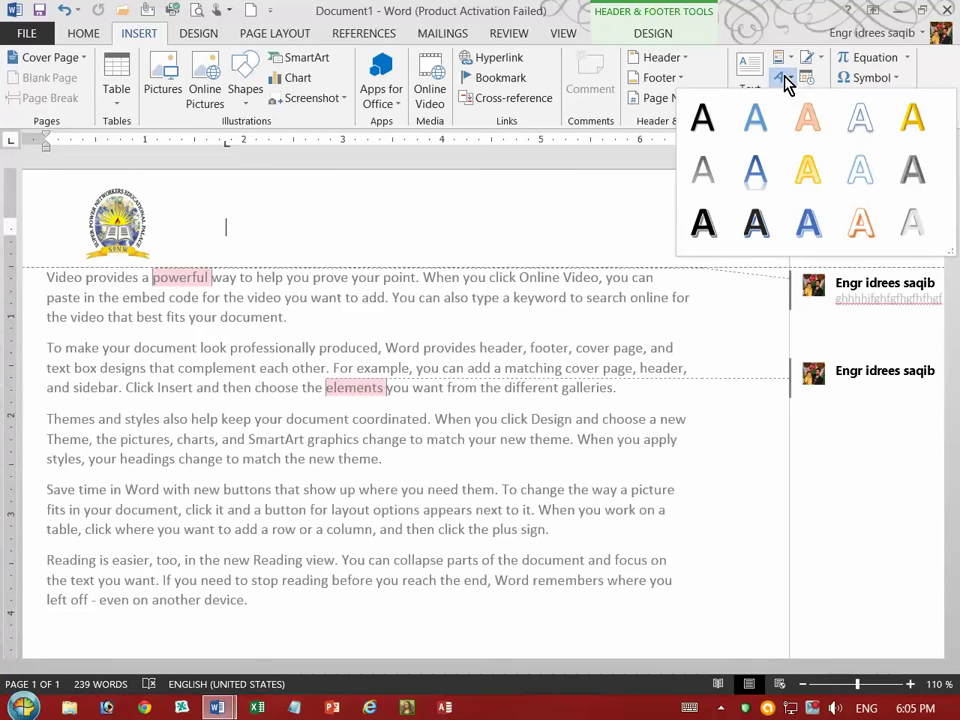
pyautogui.click(758, 178)
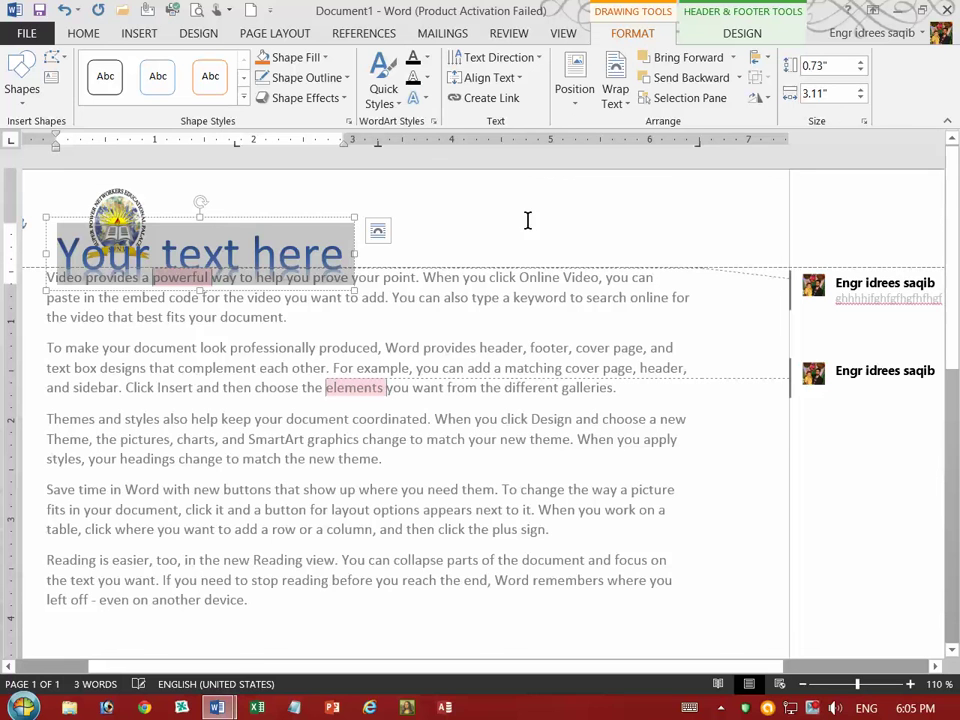
pyautogui.moveTo(310, 222); pyautogui.dragTo(431, 202)
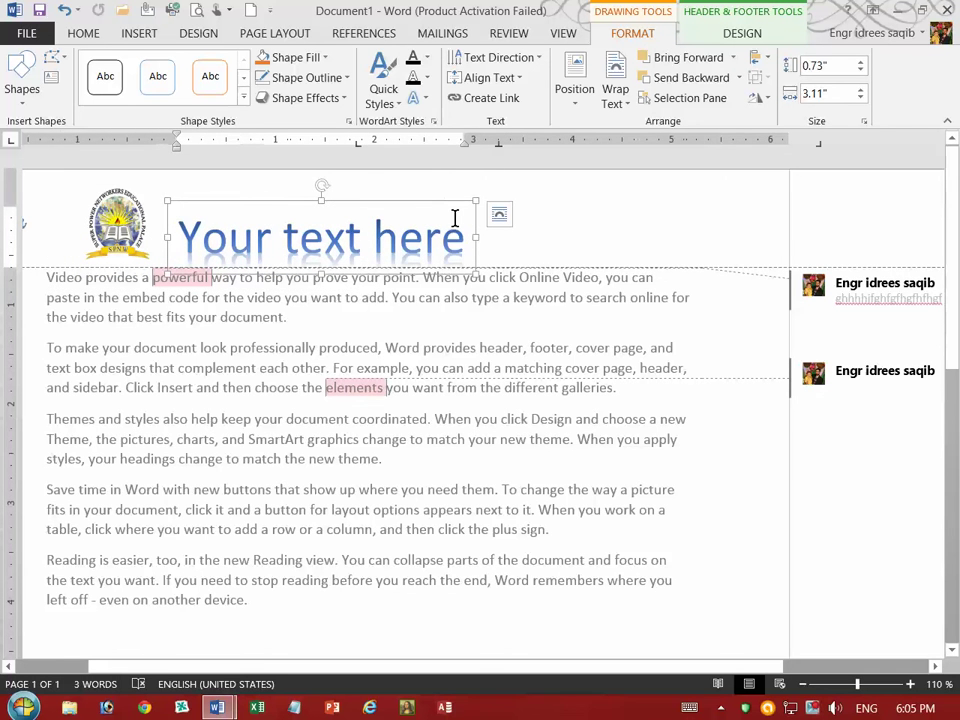
pyautogui.moveTo(461, 225); pyautogui.dragTo(222, 215)
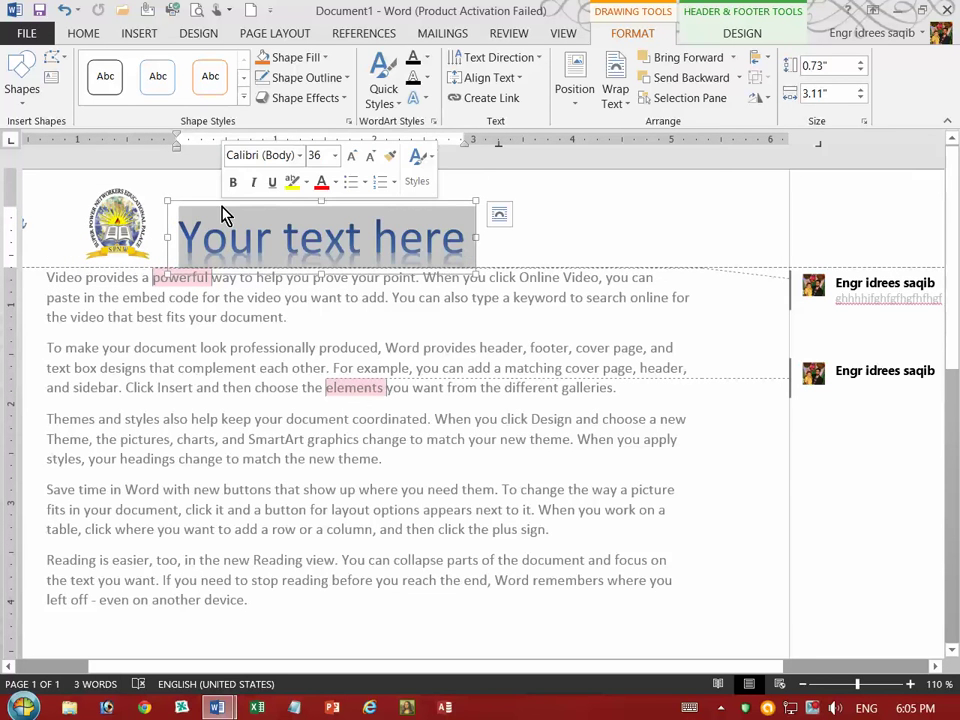
pyautogui.write('S')
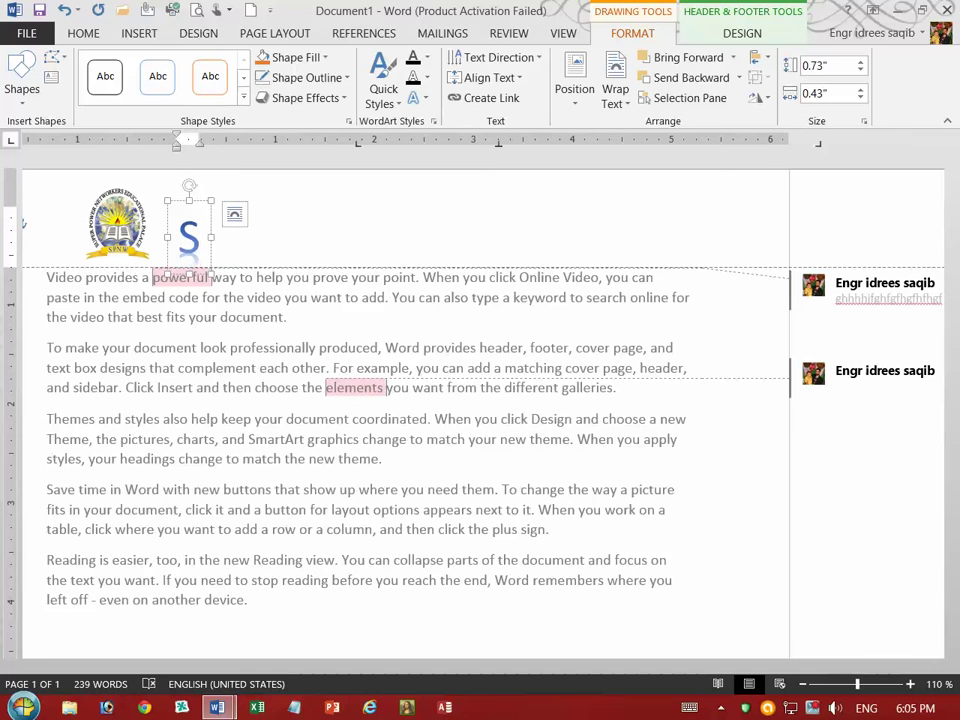
pyautogui.write('uper')
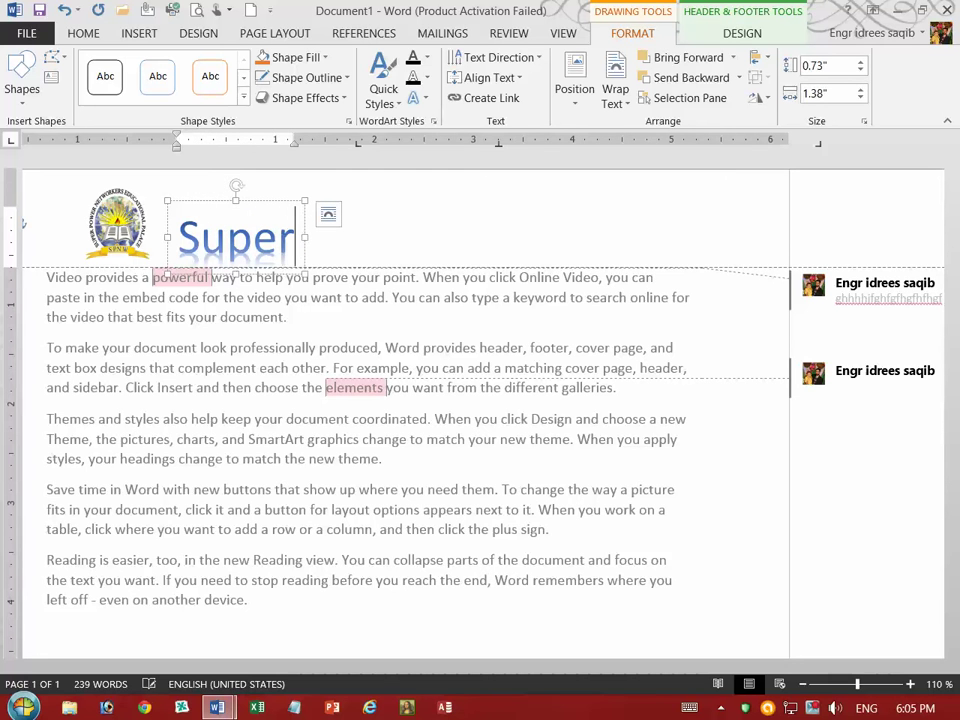
pyautogui.write(' po')
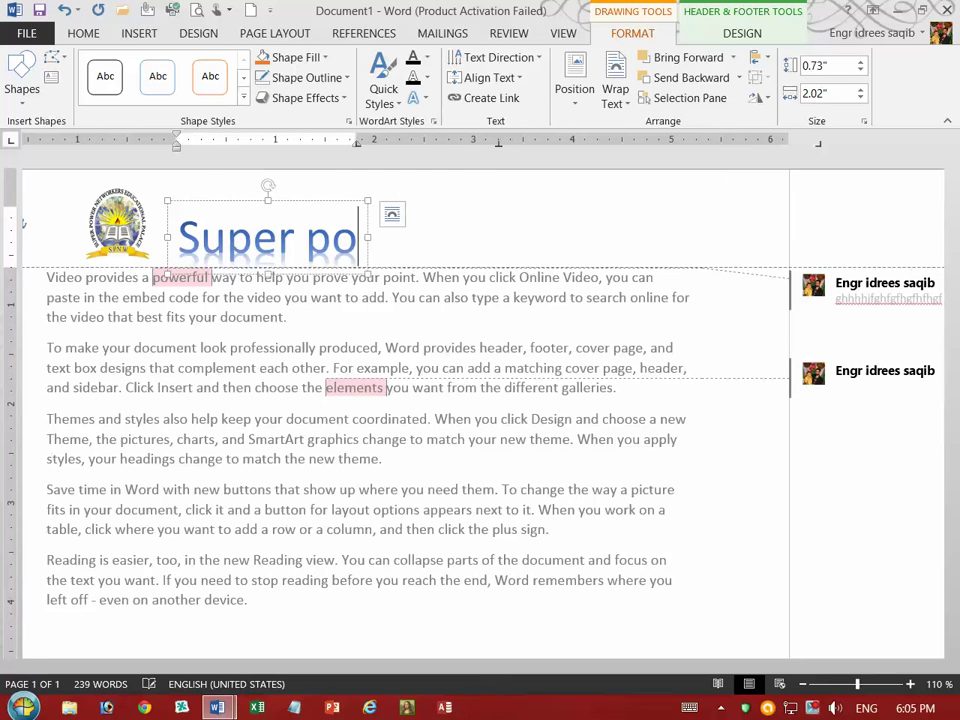
pyautogui.write('wer')
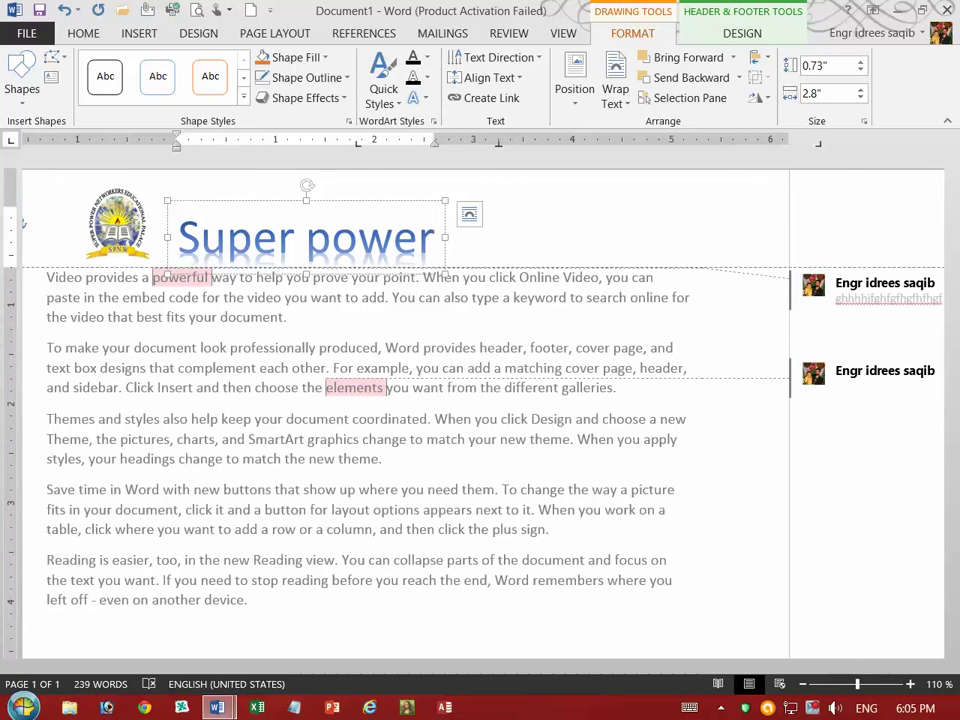
pyautogui.write('networ')
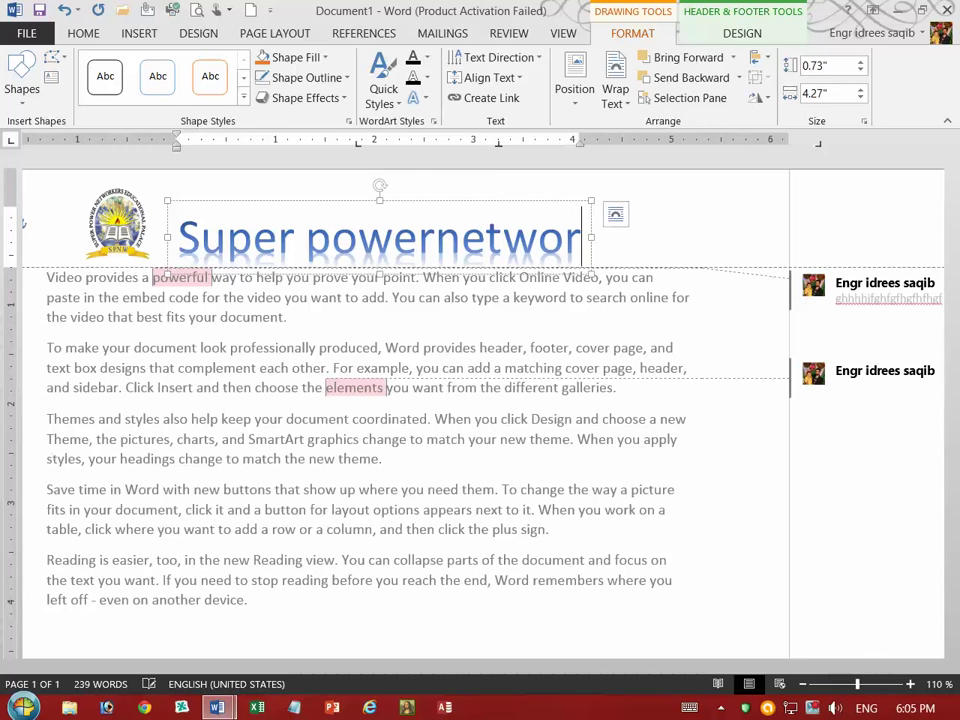
pyautogui.write('kers')
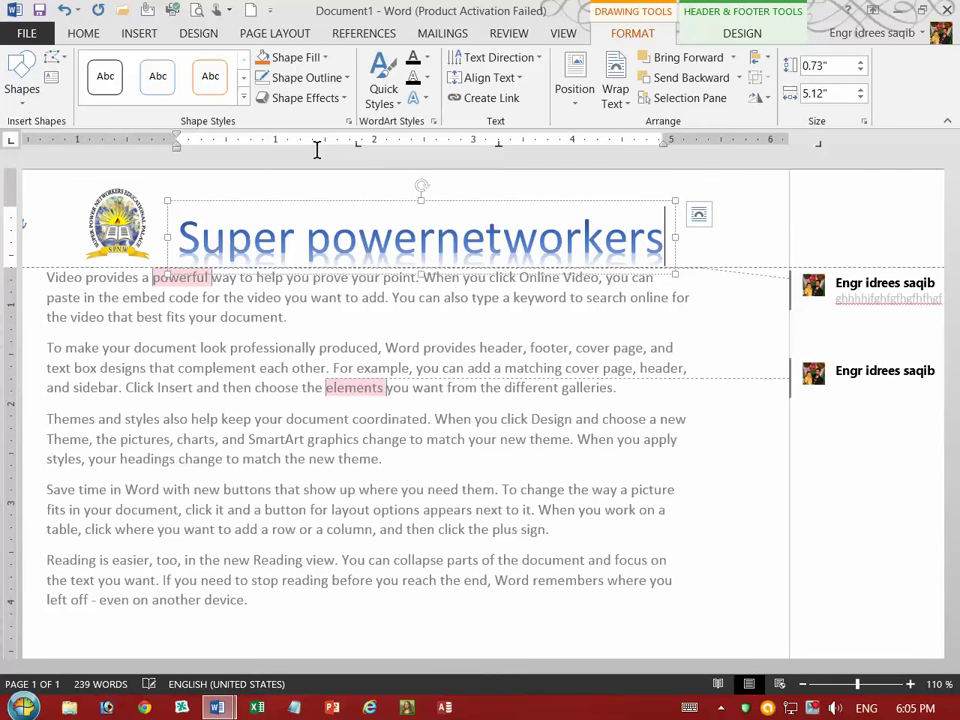
pyautogui.click(436, 250)
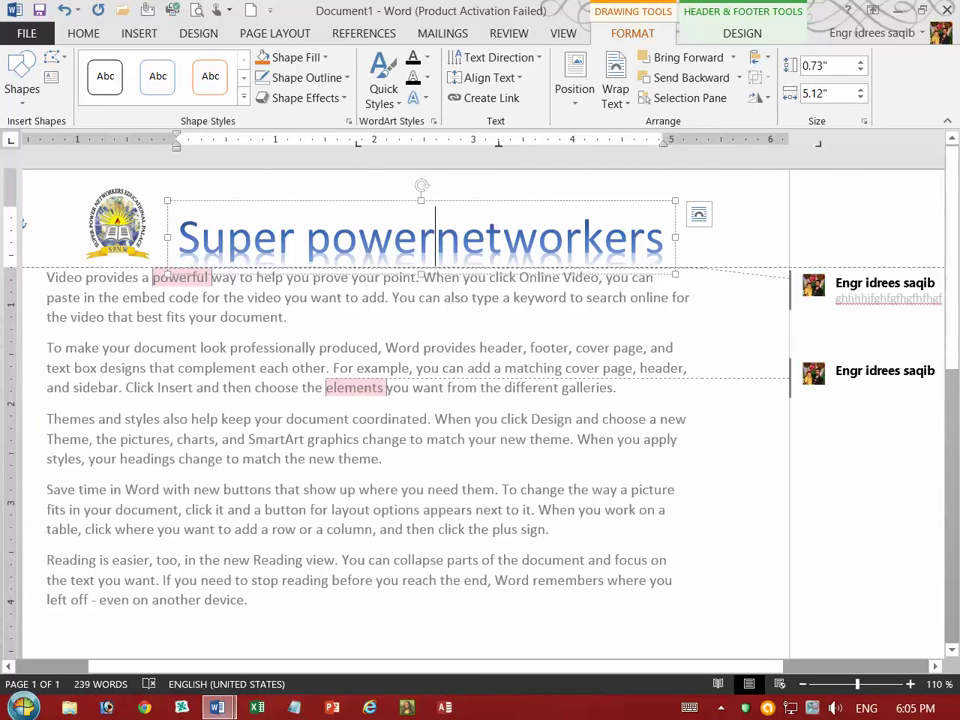
pyautogui.click(703, 289)
pyautogui.click(702, 231)
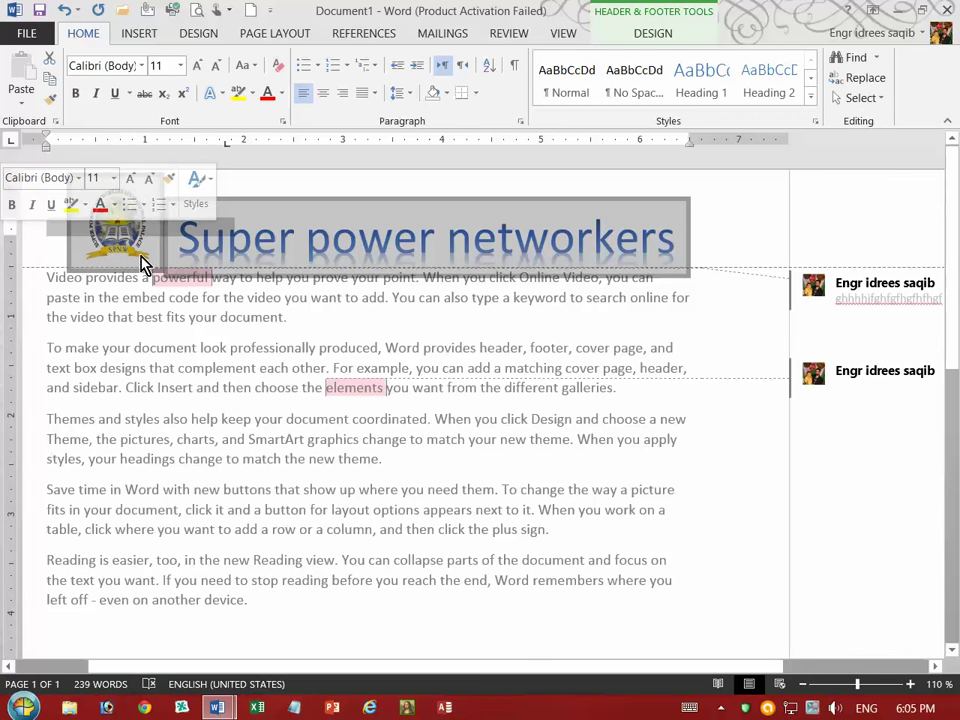
# - Delete the crest logo and WordArt title from the header, leaving it empty
pyautogui.hotkey('ctrl', 's')
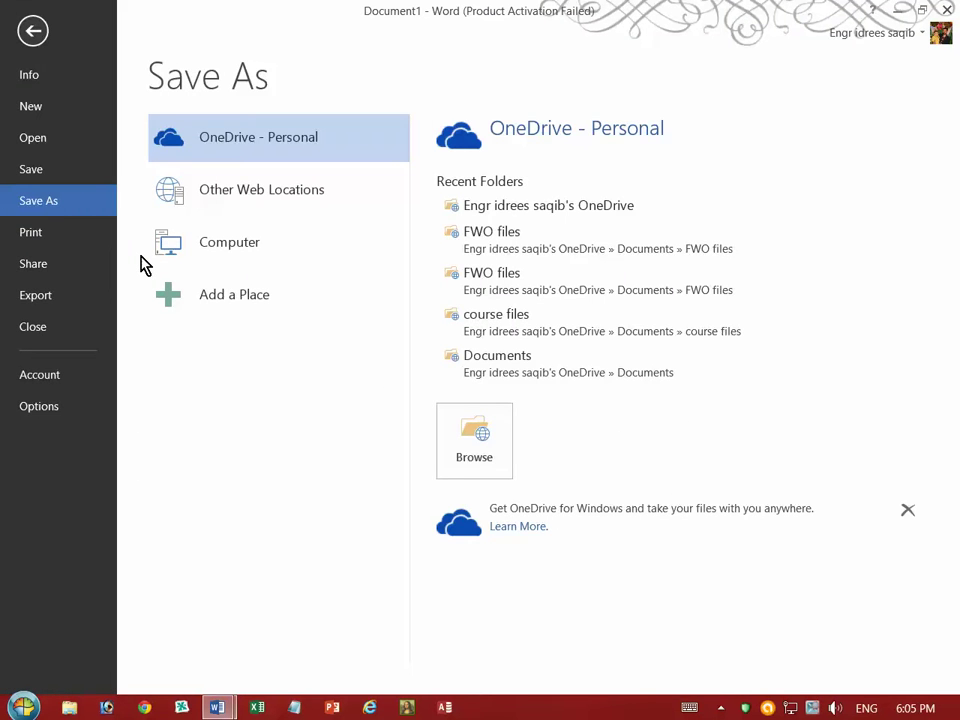
pyautogui.press('Escape')
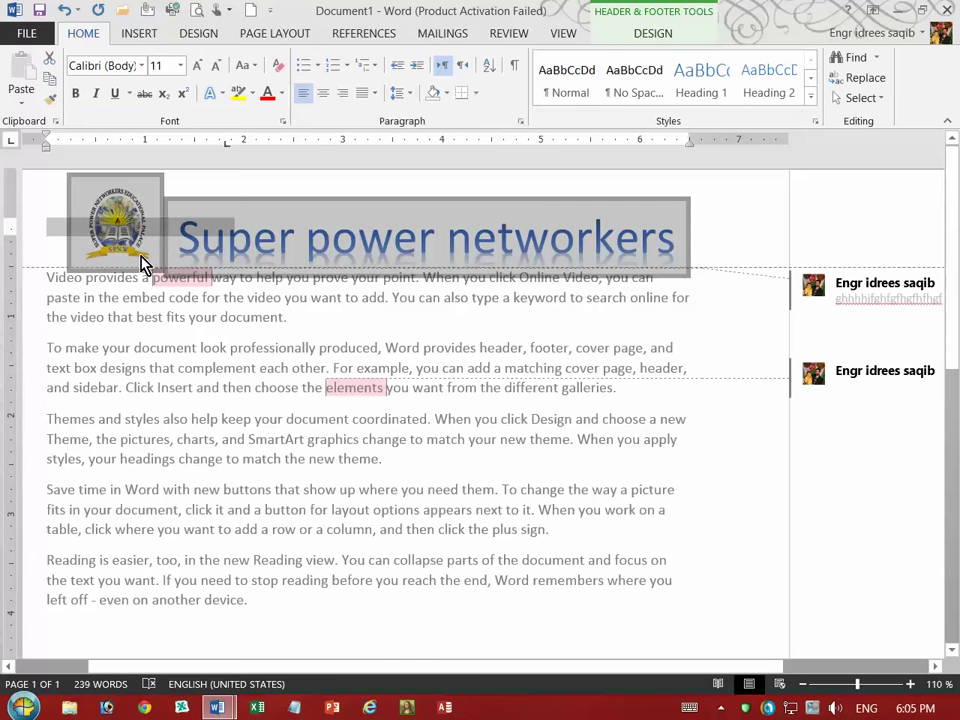
pyautogui.press('Delete')
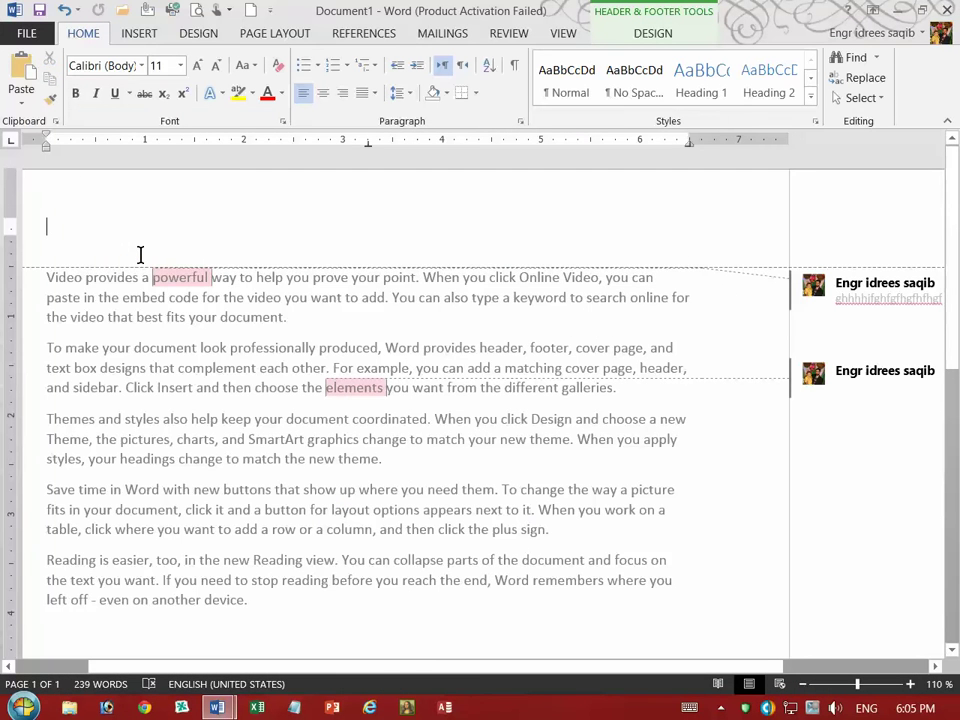
pyautogui.click(143, 35)
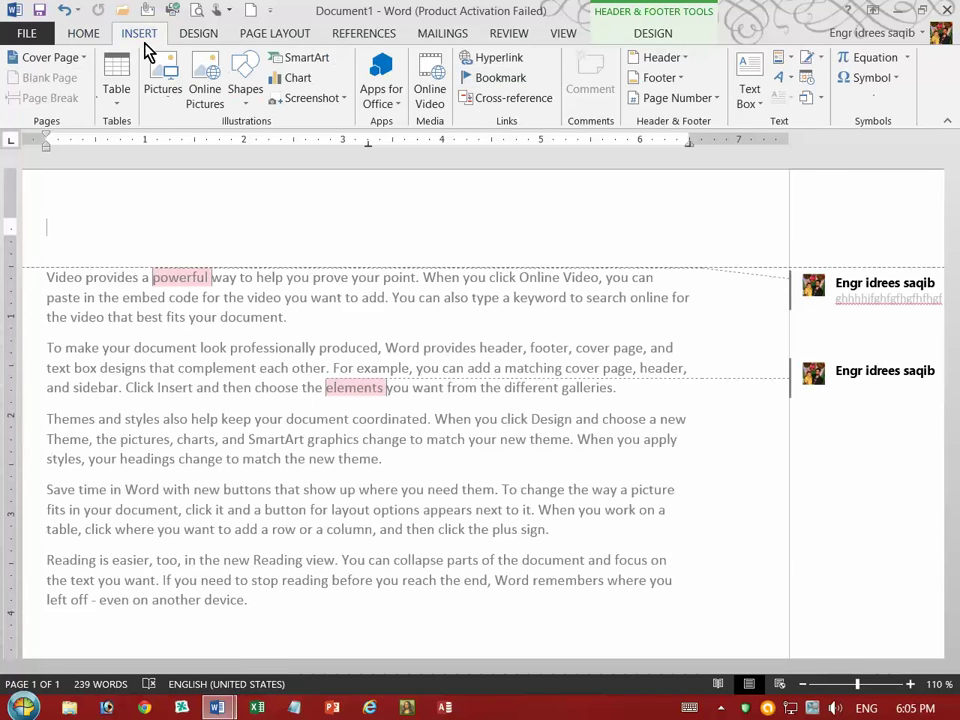
pyautogui.click(655, 35)
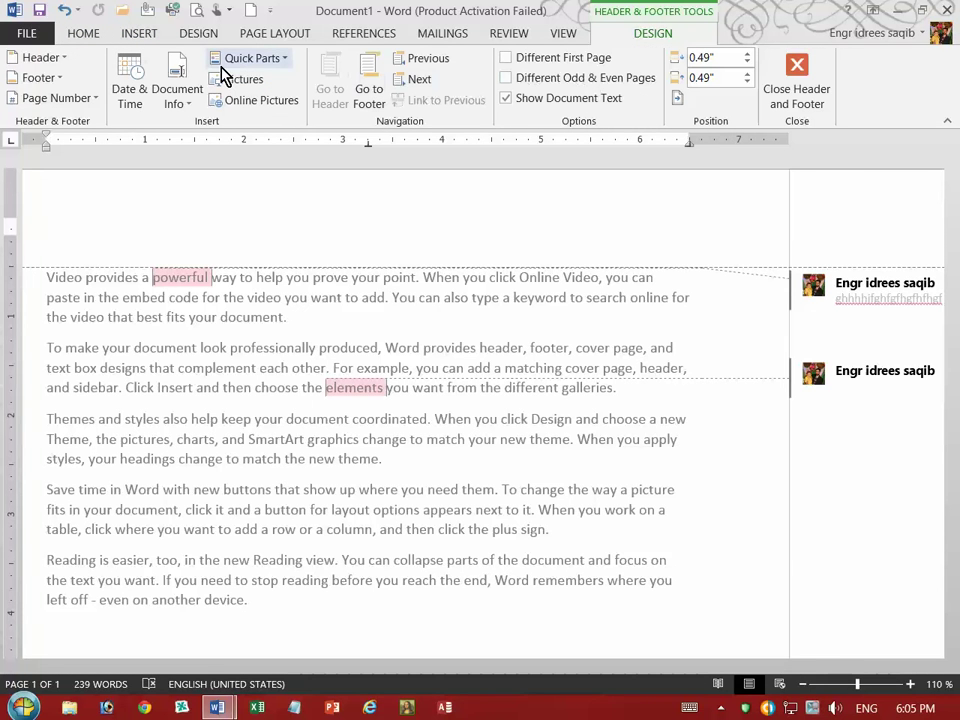
# - Insert a Top of Page number using the Circle style from the With Shapes gallery
pyautogui.click(58, 99)
pyautogui.moveTo(81, 123)
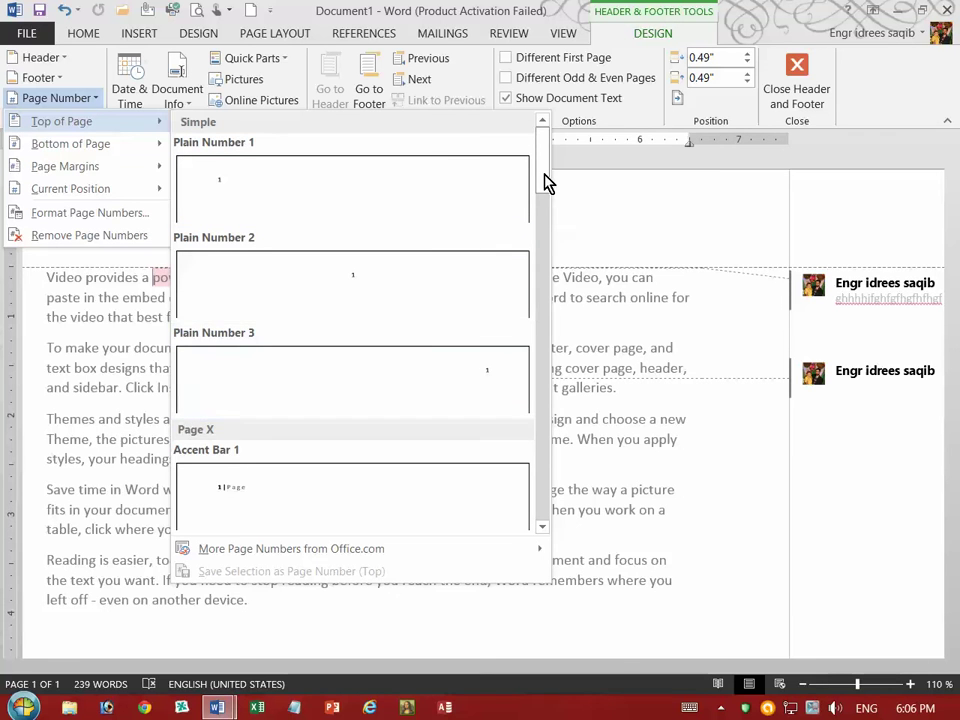
pyautogui.moveTo(541, 183); pyautogui.dragTo(542, 232)
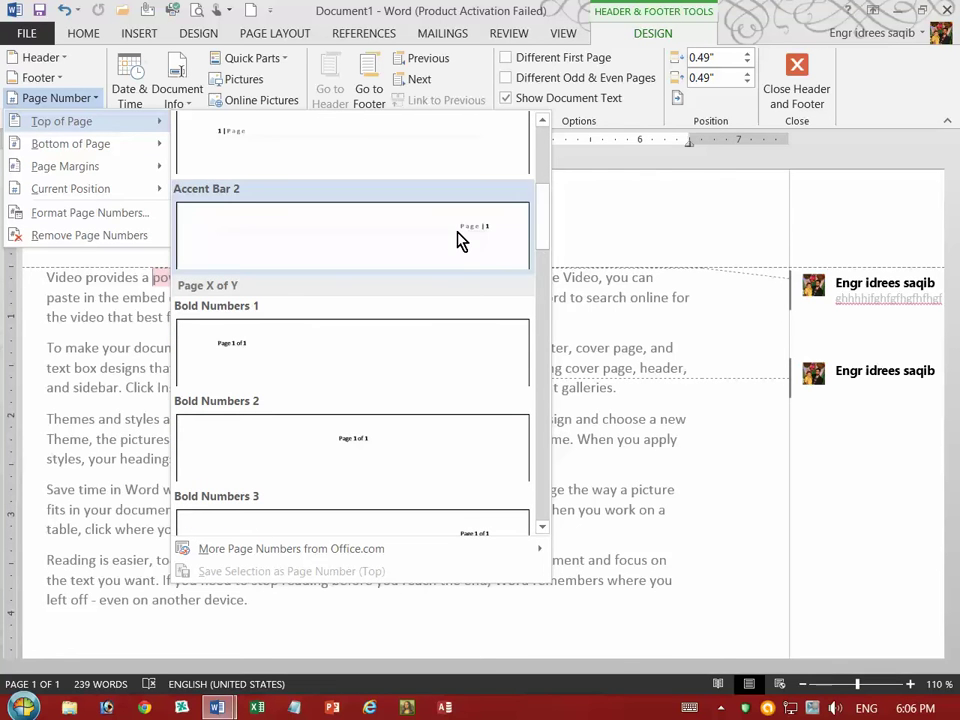
pyautogui.moveTo(548, 248); pyautogui.dragTo(545, 423)
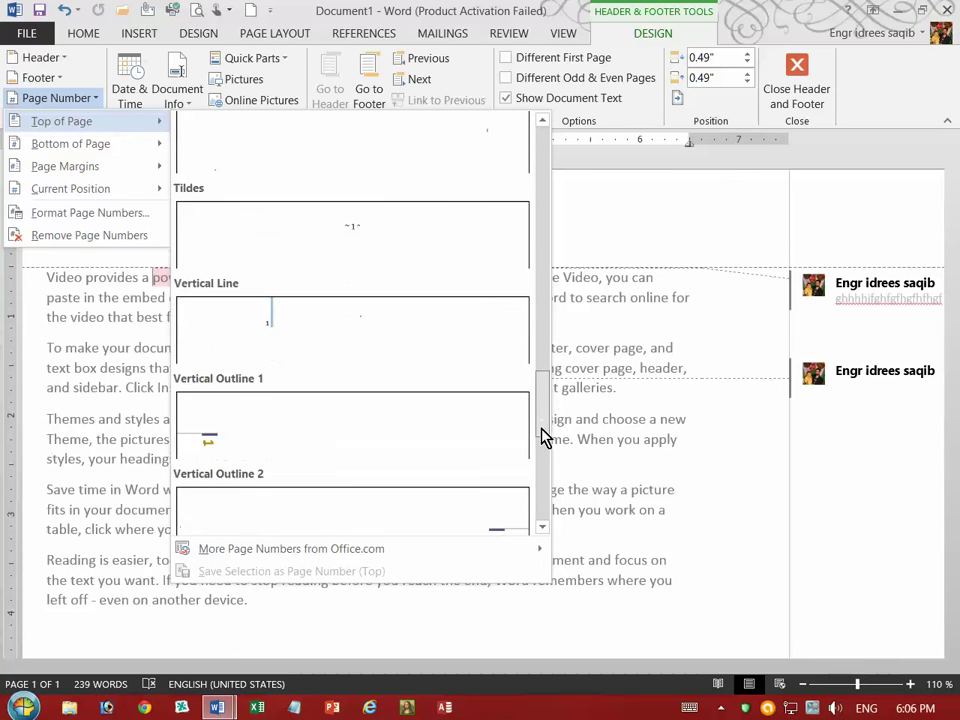
pyautogui.moveTo(545, 423); pyautogui.dragTo(543, 485)
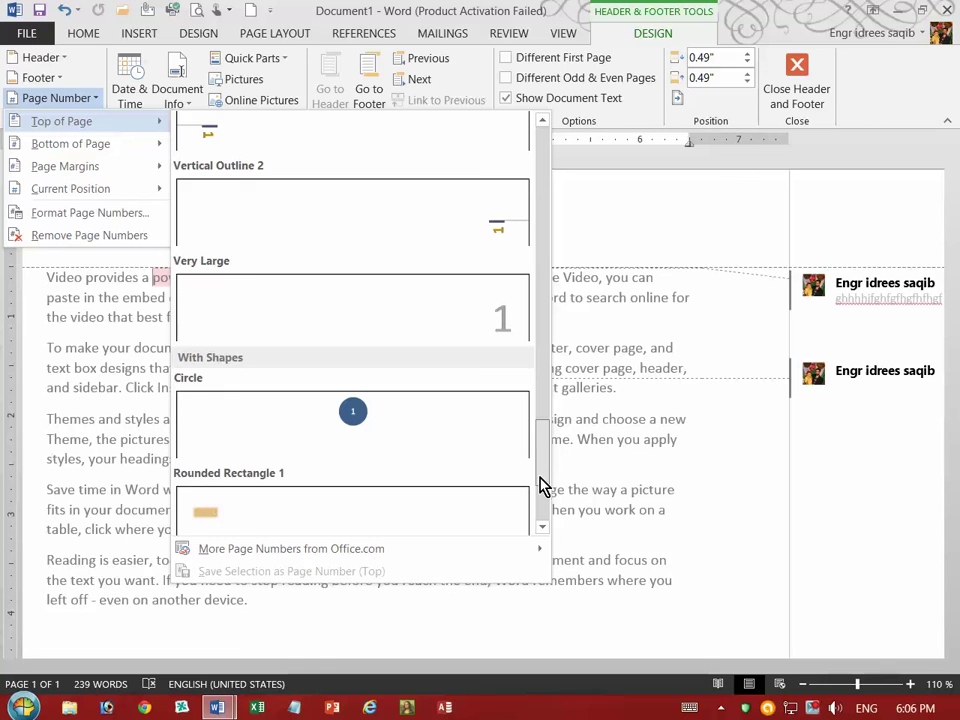
pyautogui.click(366, 409)
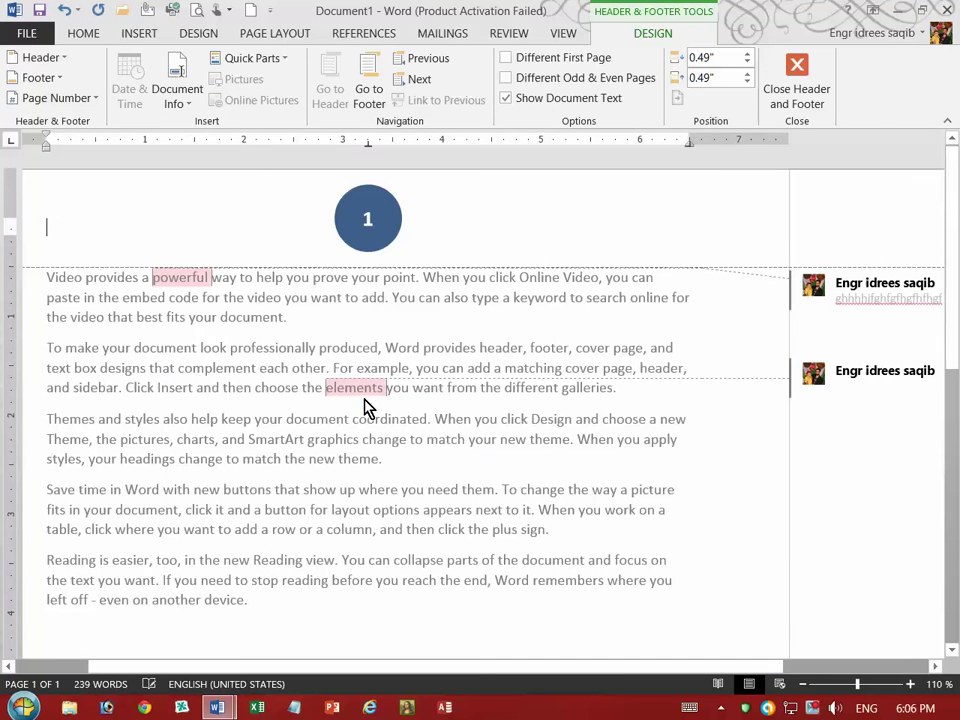
# - Drag the page number circle to the header's right and paste the logo and title back
pyautogui.click(334, 217)
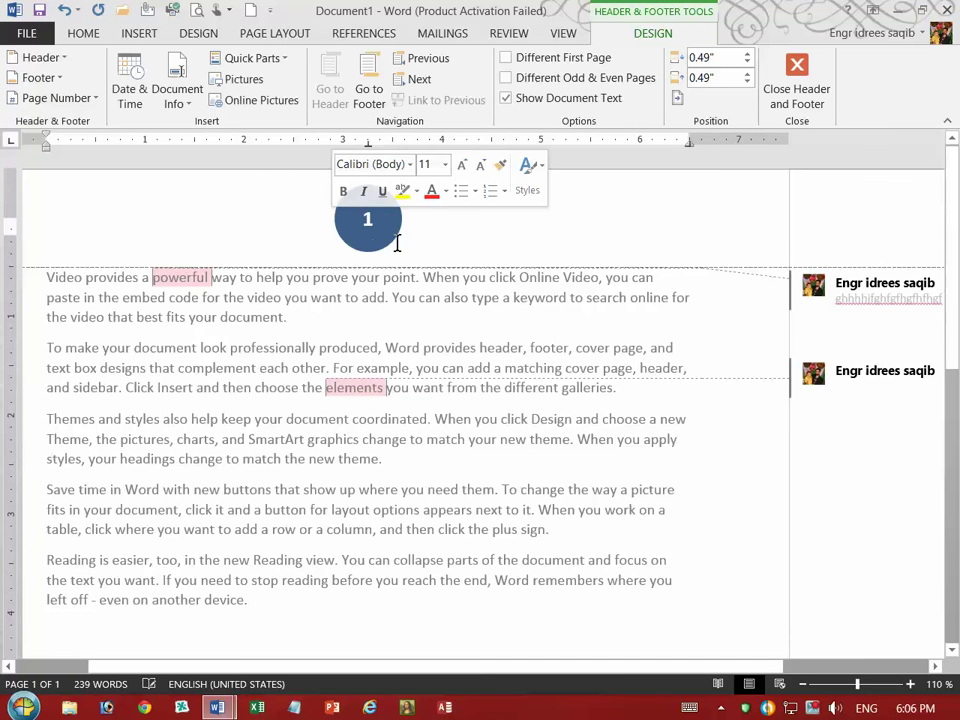
pyautogui.click(361, 246)
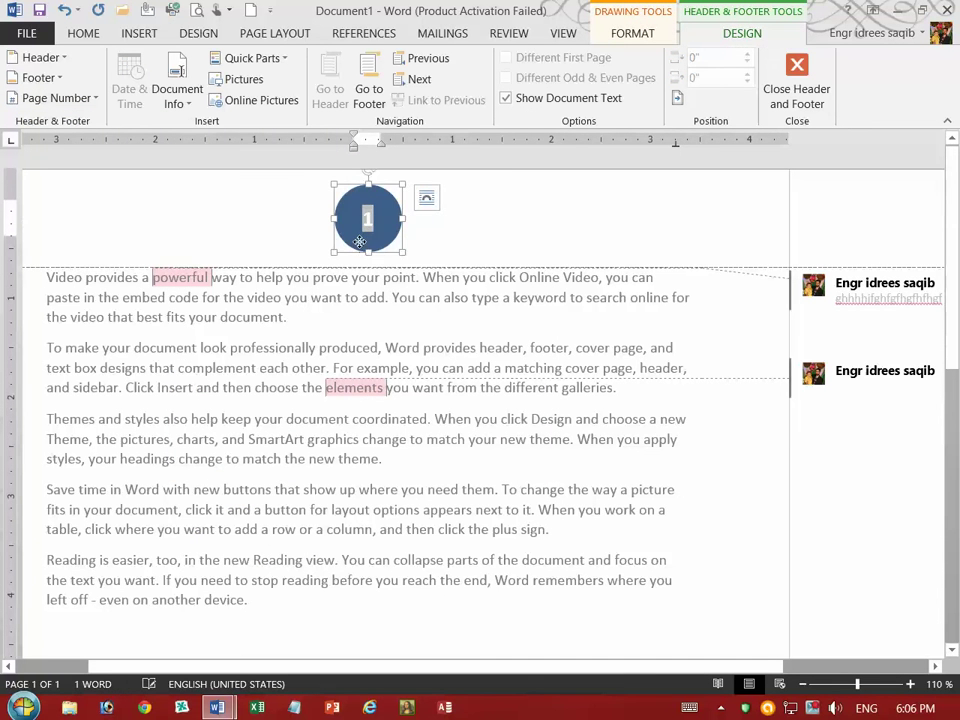
pyautogui.moveTo(361, 246); pyautogui.dragTo(708, 242)
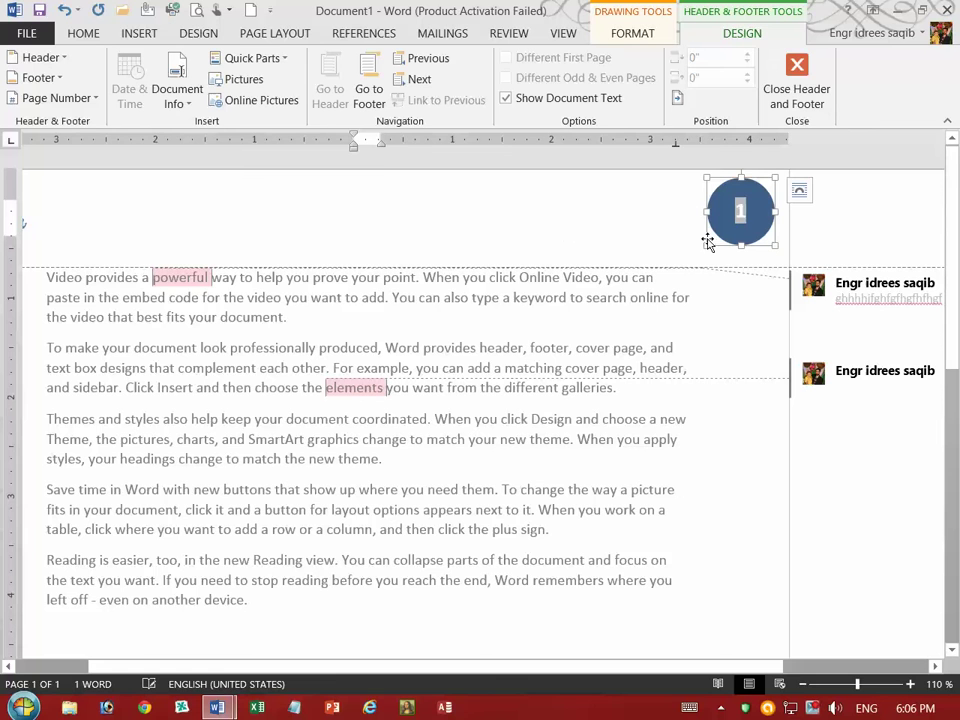
pyautogui.click(177, 194)
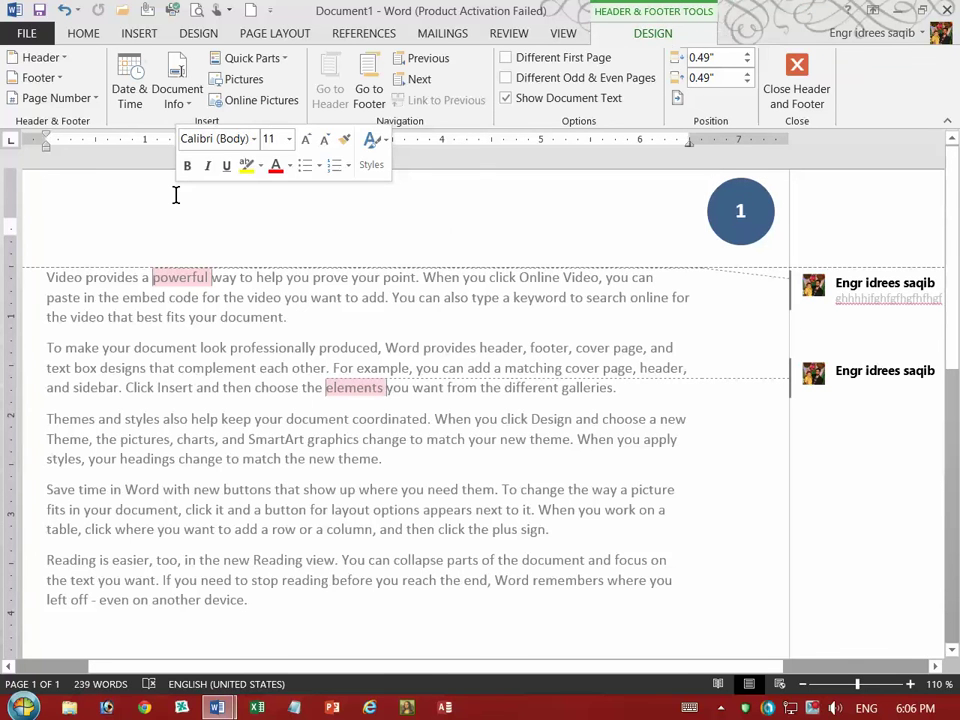
pyautogui.hotkey('ctrl', 'v')
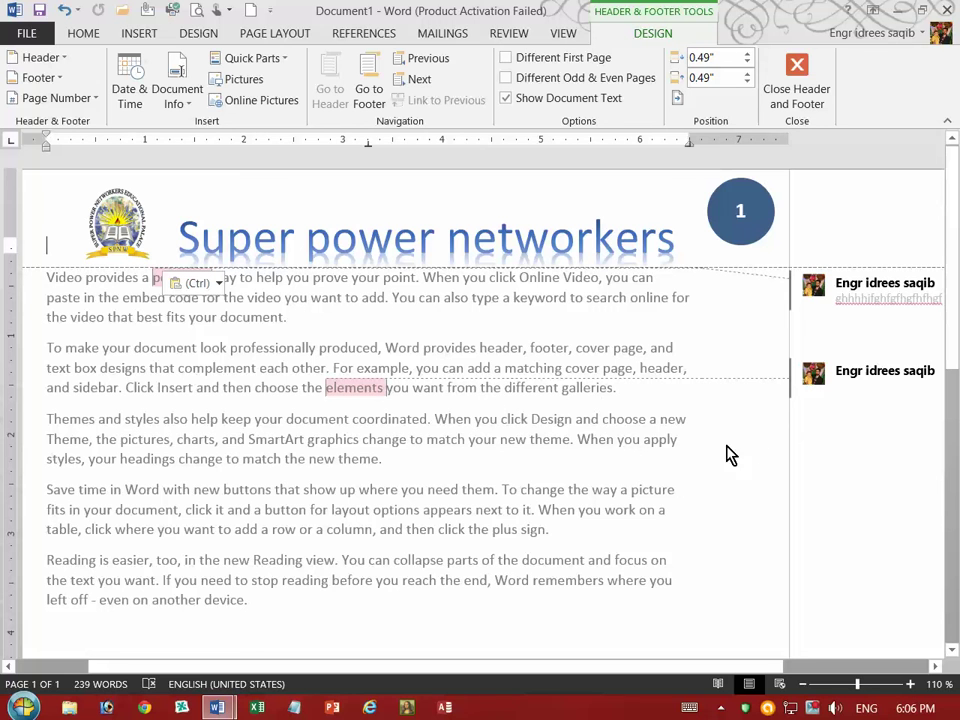
# - Select the 'Super power networkers' title box, then move from the header down to the footer
pyautogui.click(568, 210)
pyautogui.click(632, 36)
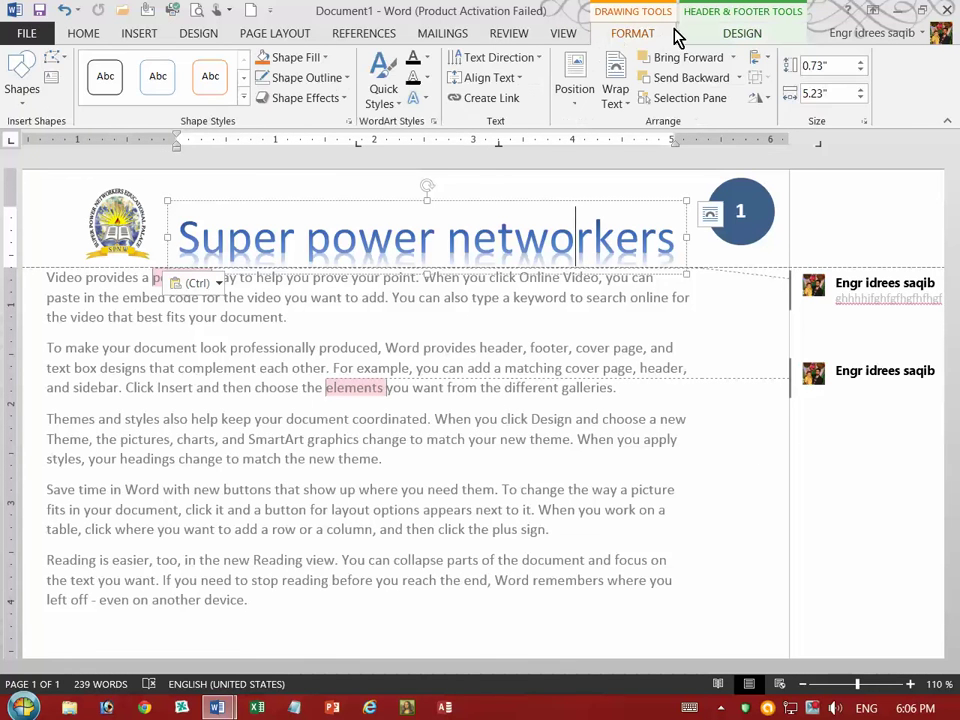
pyautogui.click(702, 33)
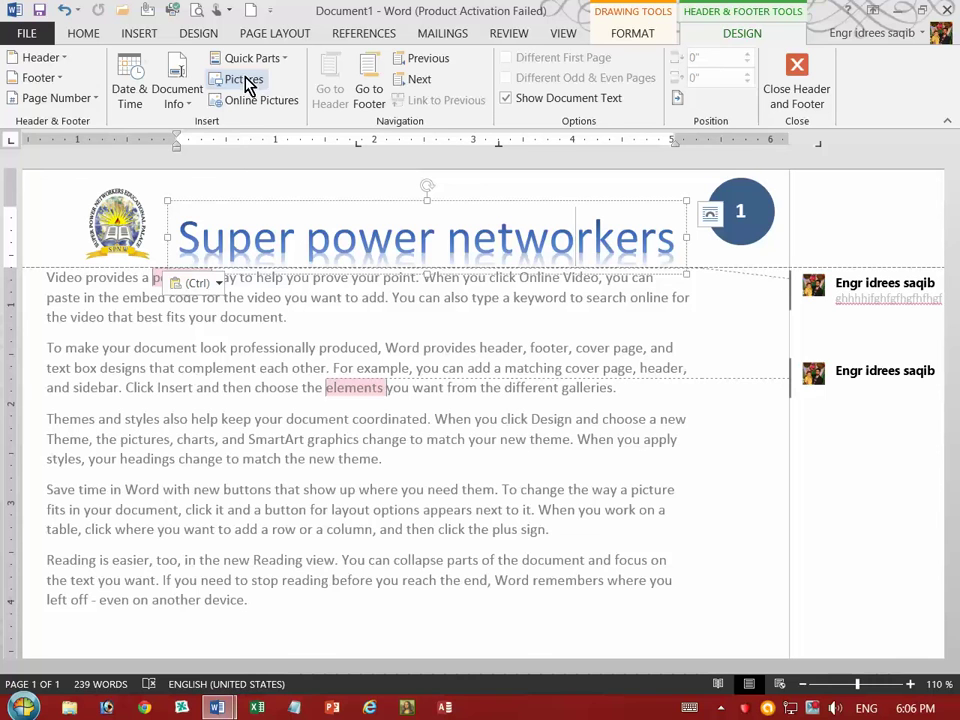
pyautogui.click(368, 82)
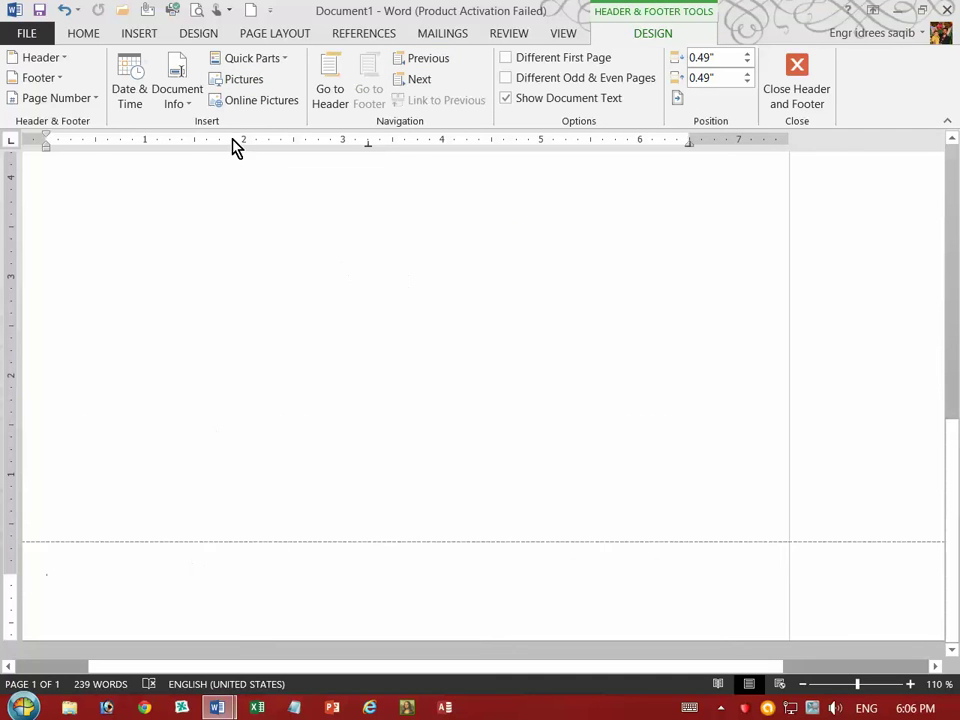
# - Insert the Puzzle (Even Page) footer from the built-in footer gallery
pyautogui.click(48, 79)
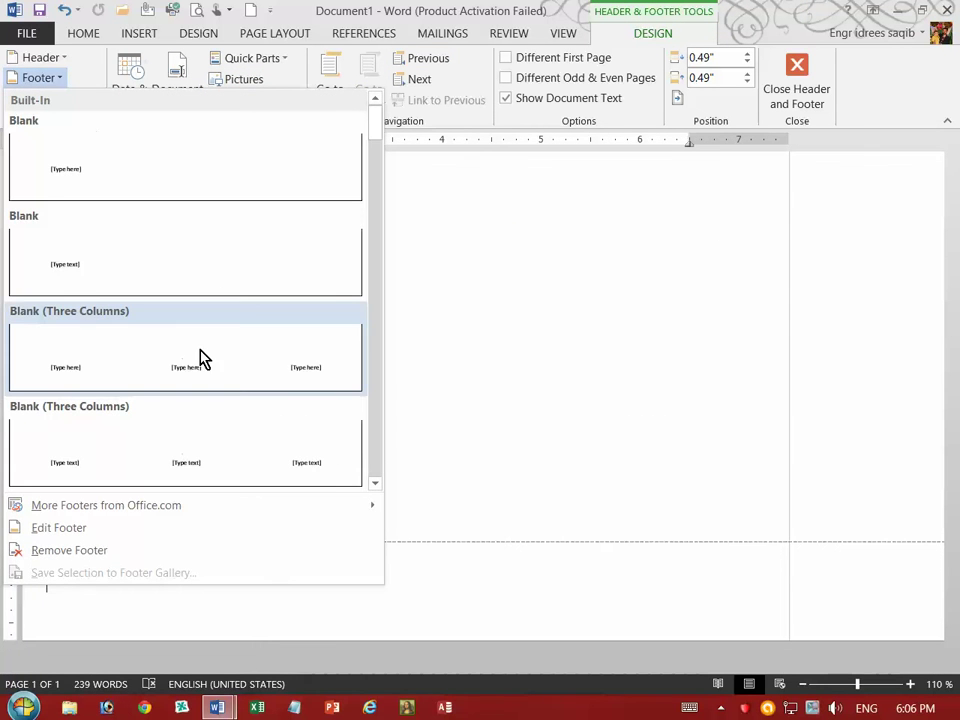
pyautogui.scroll(-3, 230, 372)
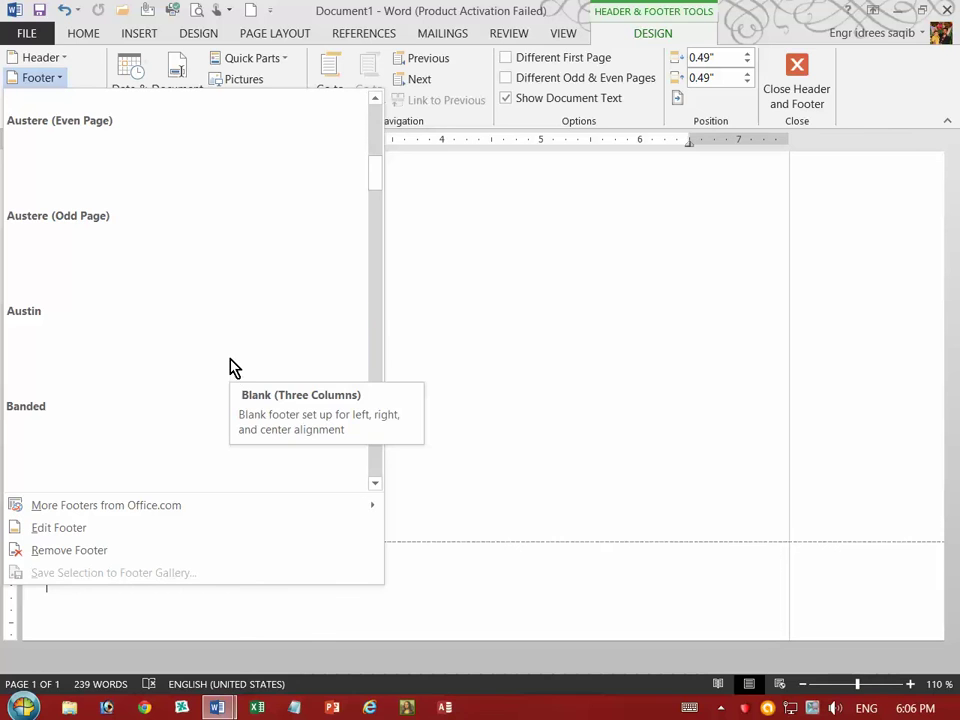
pyautogui.scroll(-3, 226, 201)
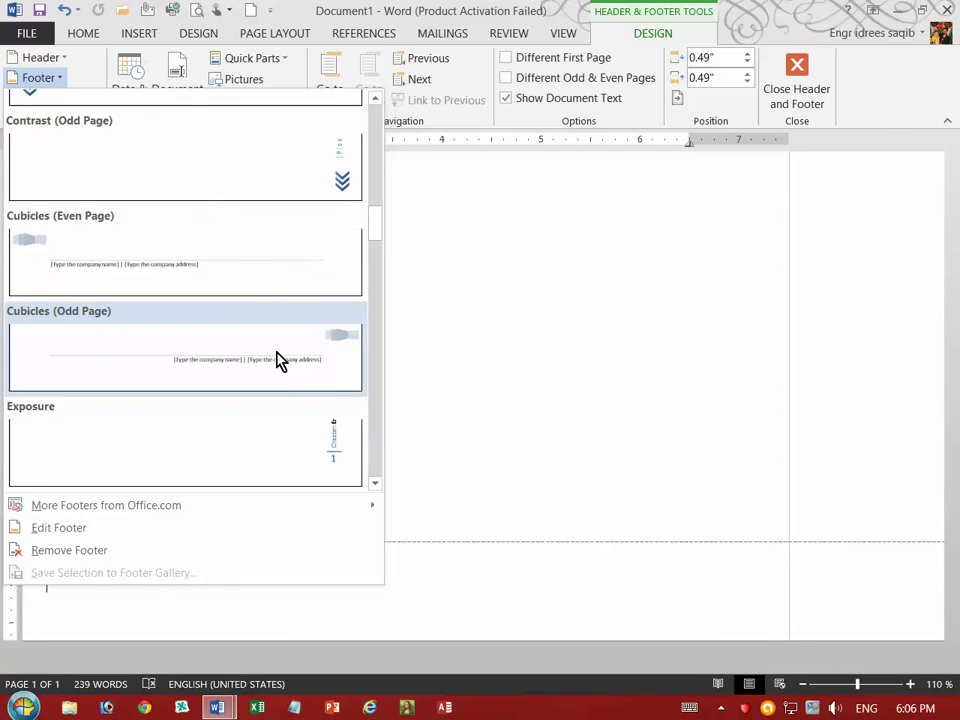
pyautogui.scroll(-3, 311, 388)
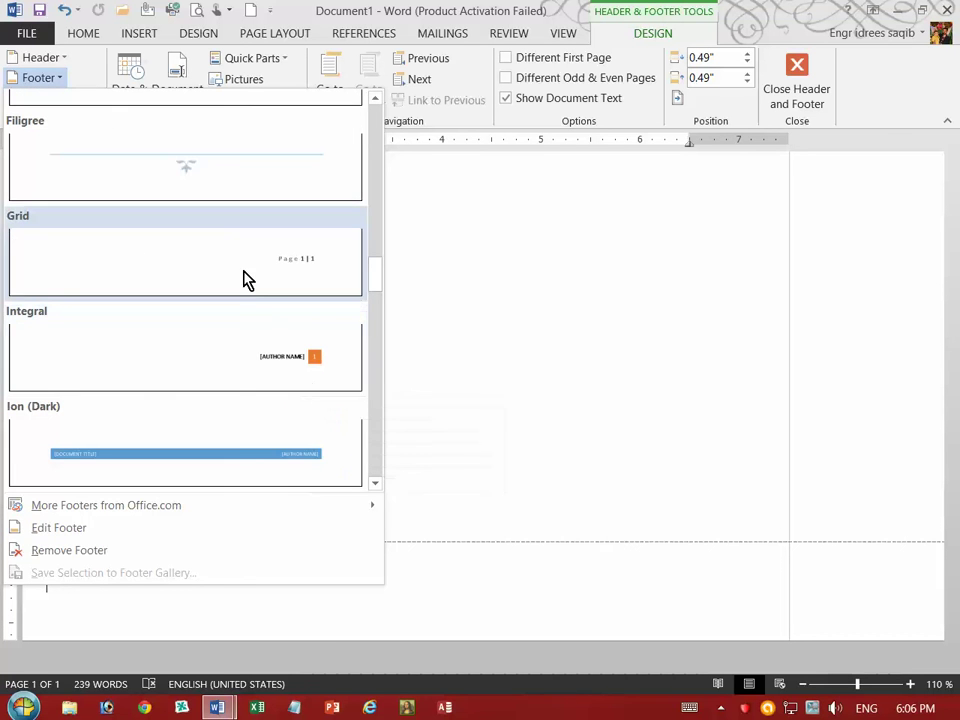
pyautogui.scroll(-3, 260, 323)
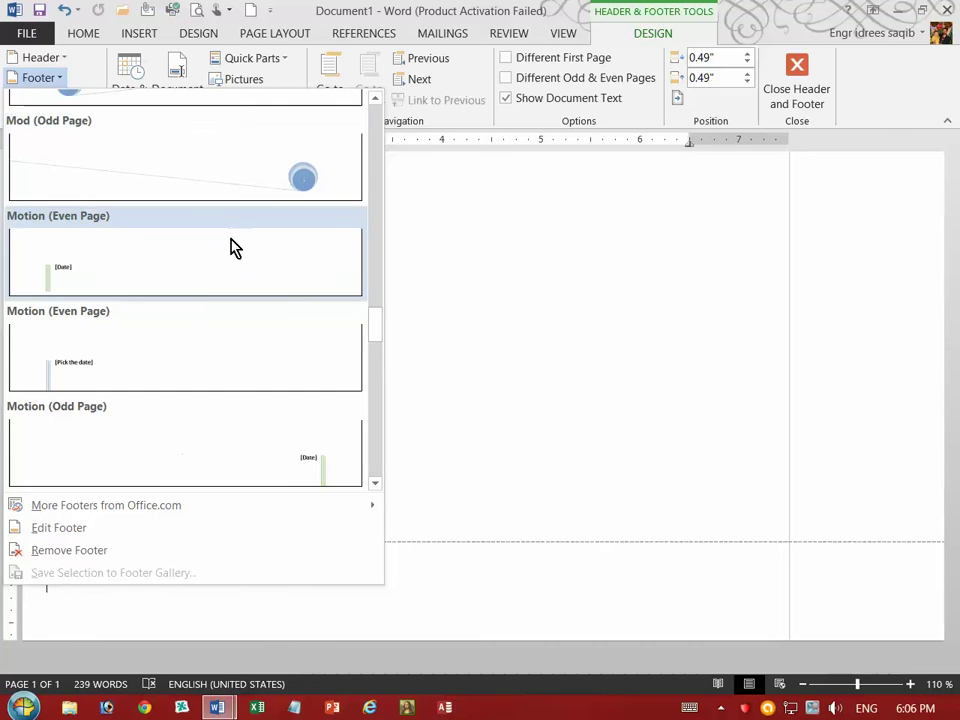
pyautogui.scroll(-3, 210, 311)
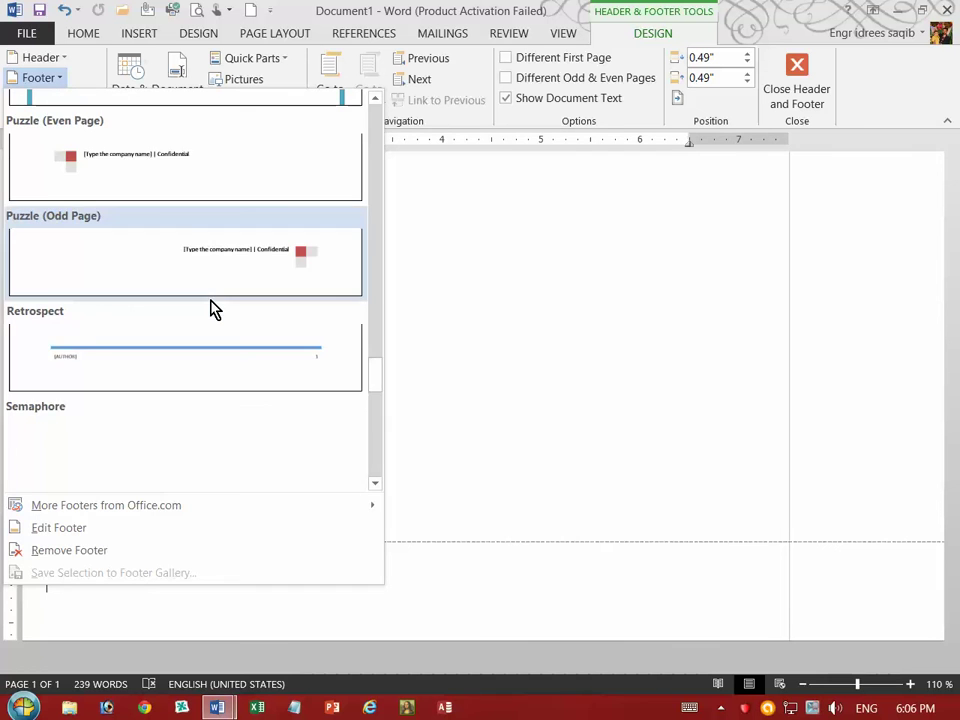
pyautogui.scroll(-3, 210, 311)
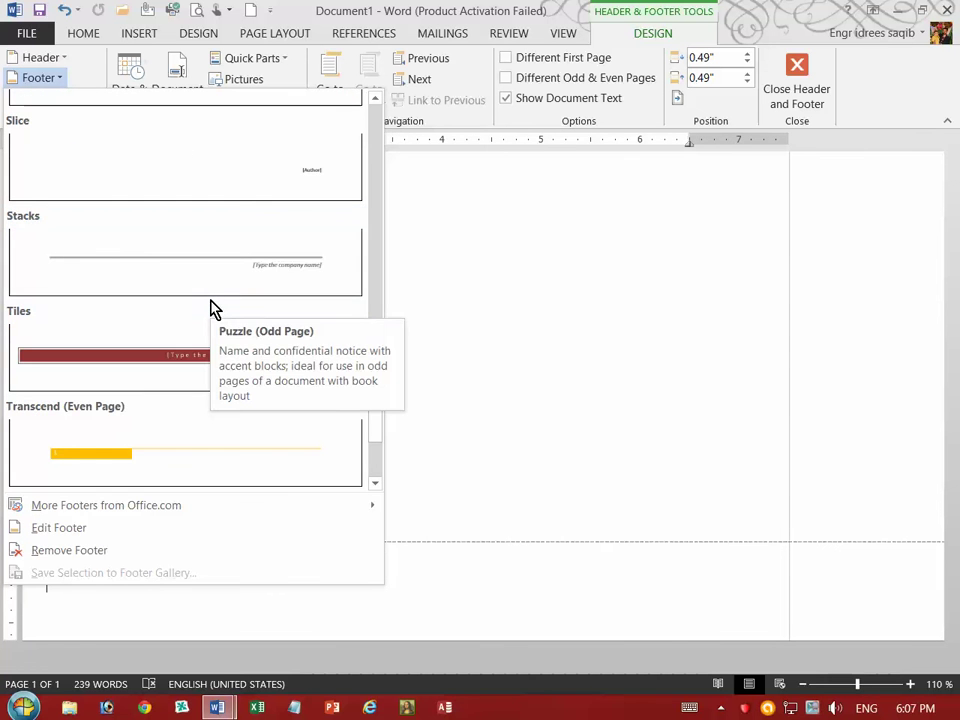
pyautogui.scroll(-3, 231, 326)
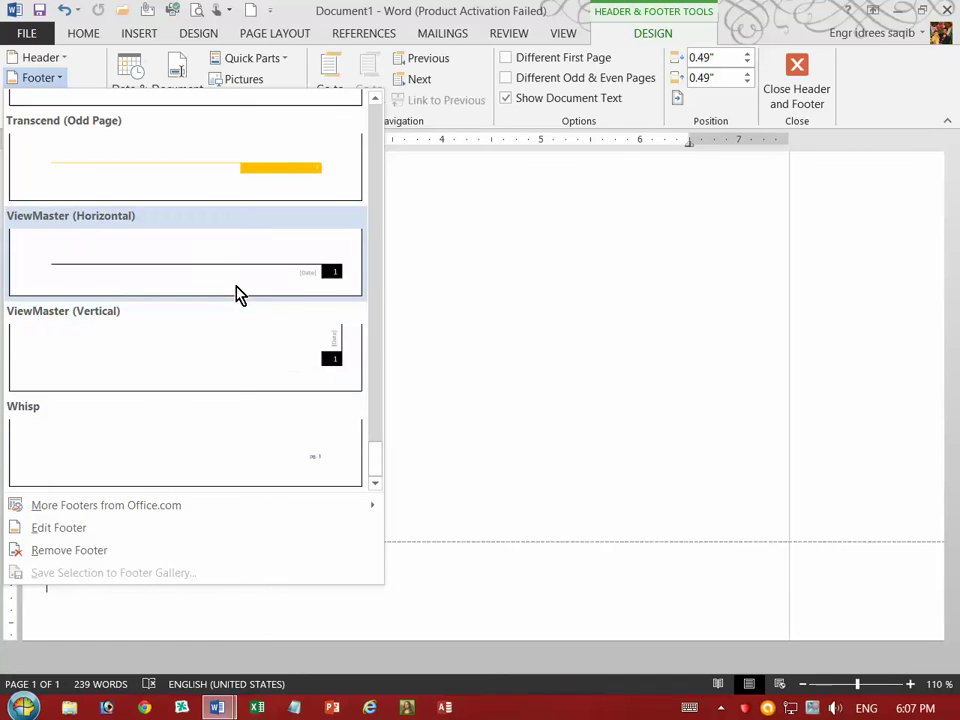
pyautogui.scroll(3, 240, 276)
pyautogui.scroll(3, 240, 276)
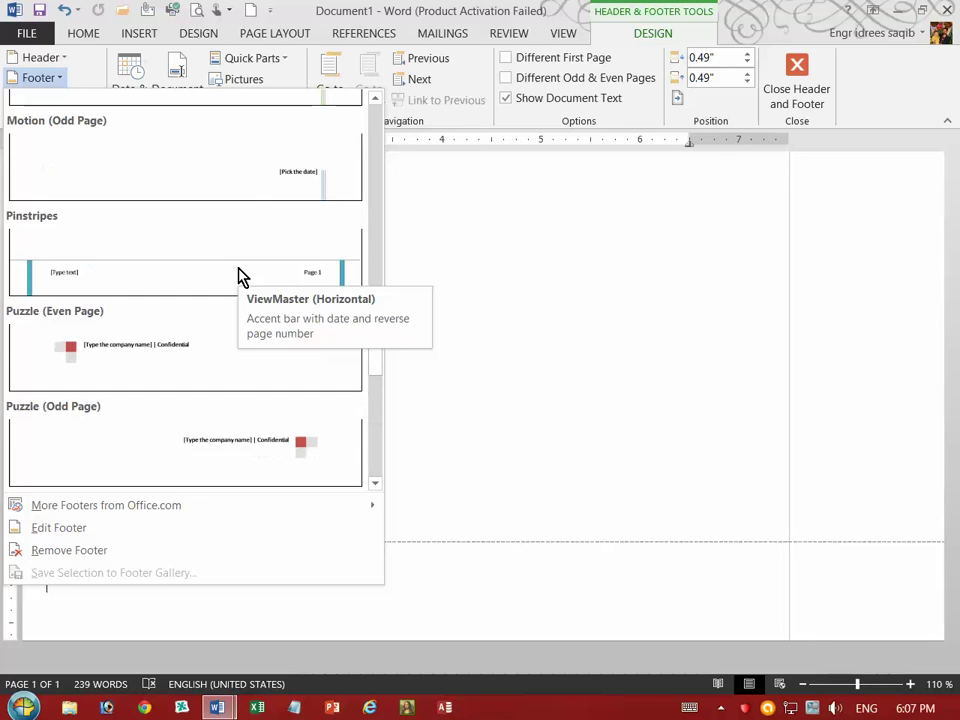
pyautogui.click(160, 352)
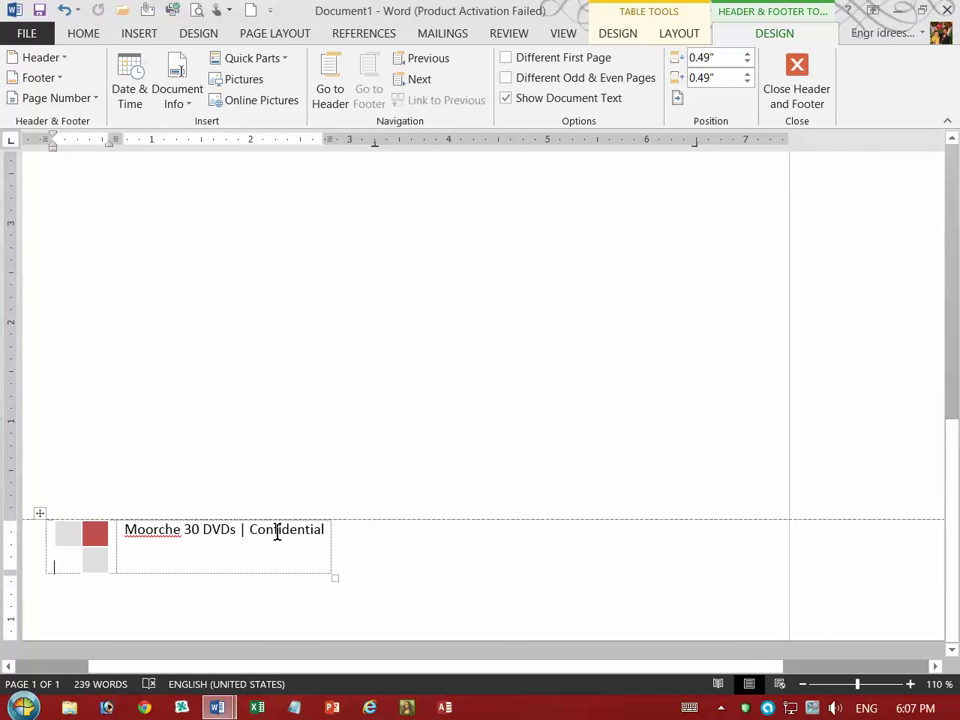
# - Delete the footer's company name after 'DVDs' and type 'By' in its place
pyautogui.tripleClick(236, 530)
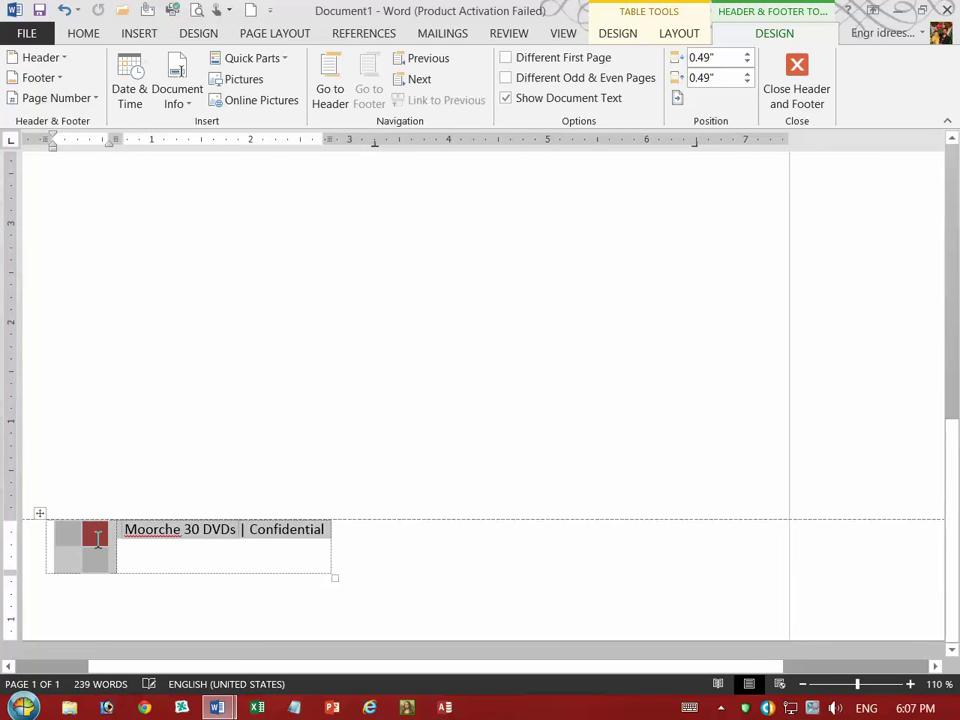
pyautogui.click(173, 531)
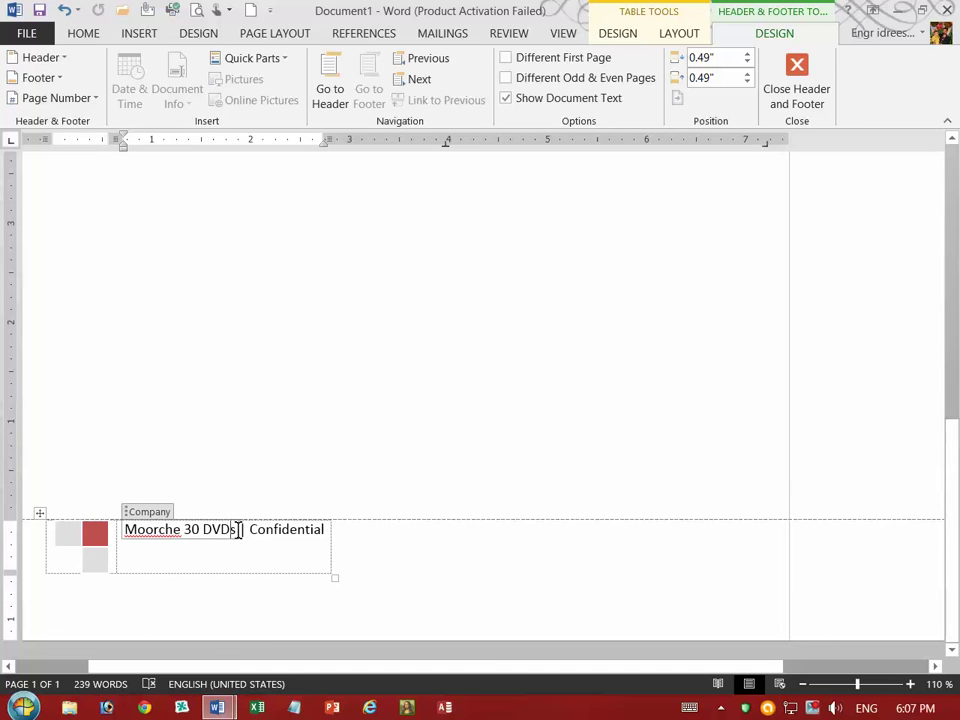
pyautogui.click(236, 525)
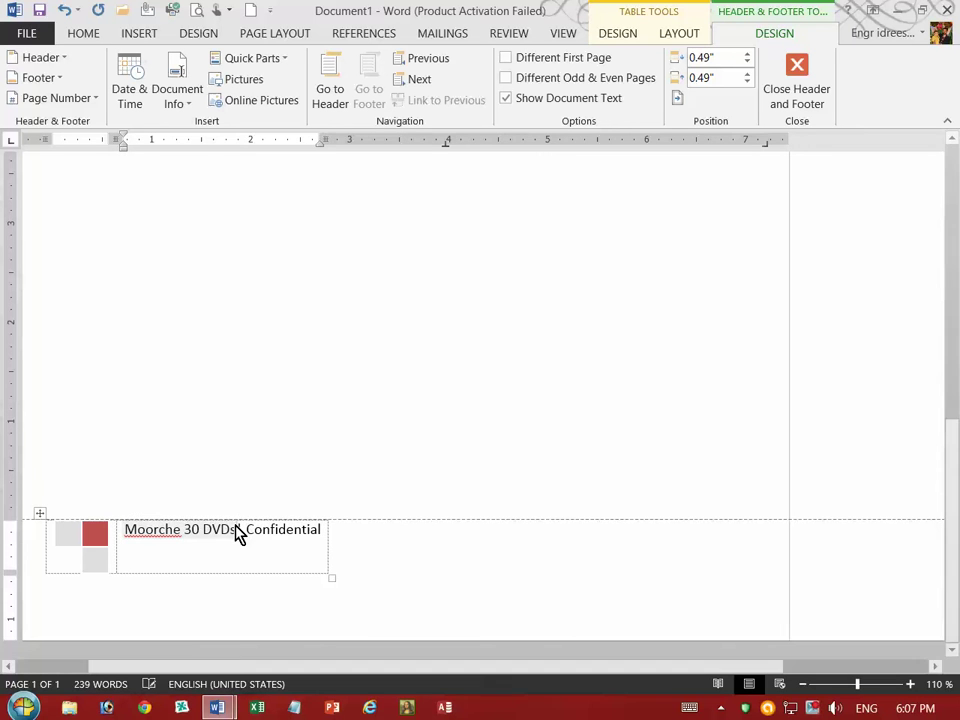
pyautogui.press('BackSpace')
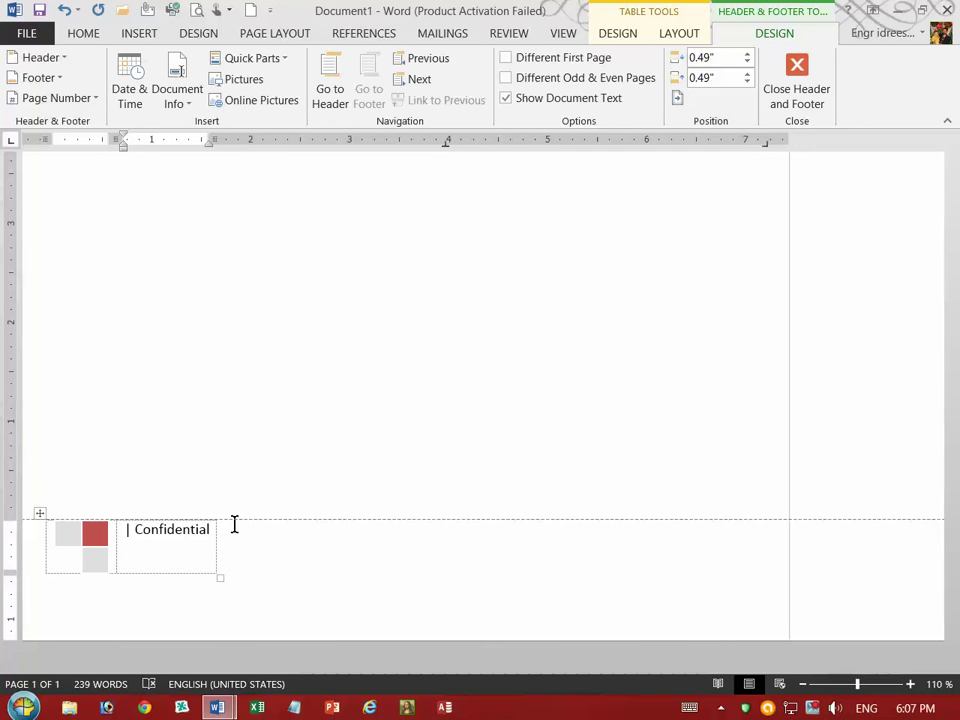
pyautogui.write('By')
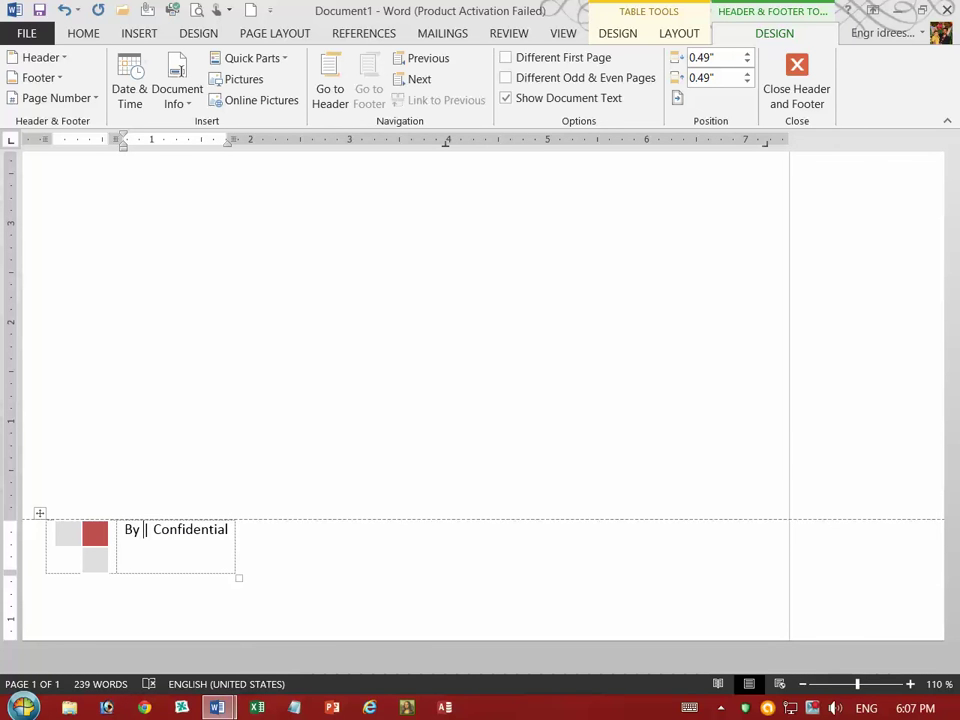
# - Insert the Author document property after 'By', then move to the empty line below the footer table
pyautogui.click(242, 60)
pyautogui.moveTo(270, 88)
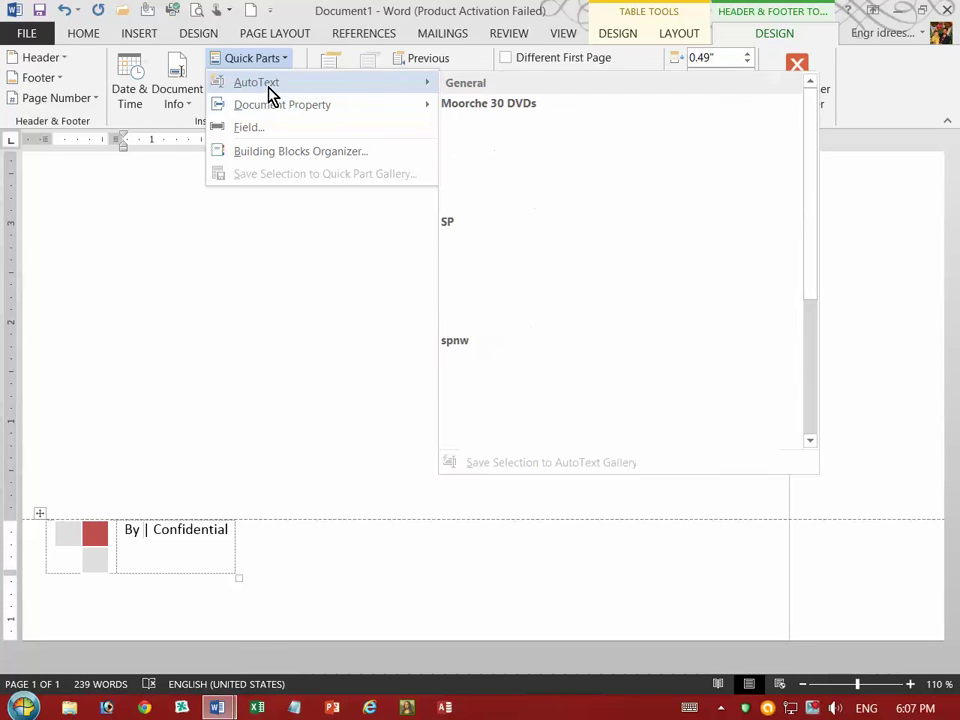
pyautogui.moveTo(265, 112)
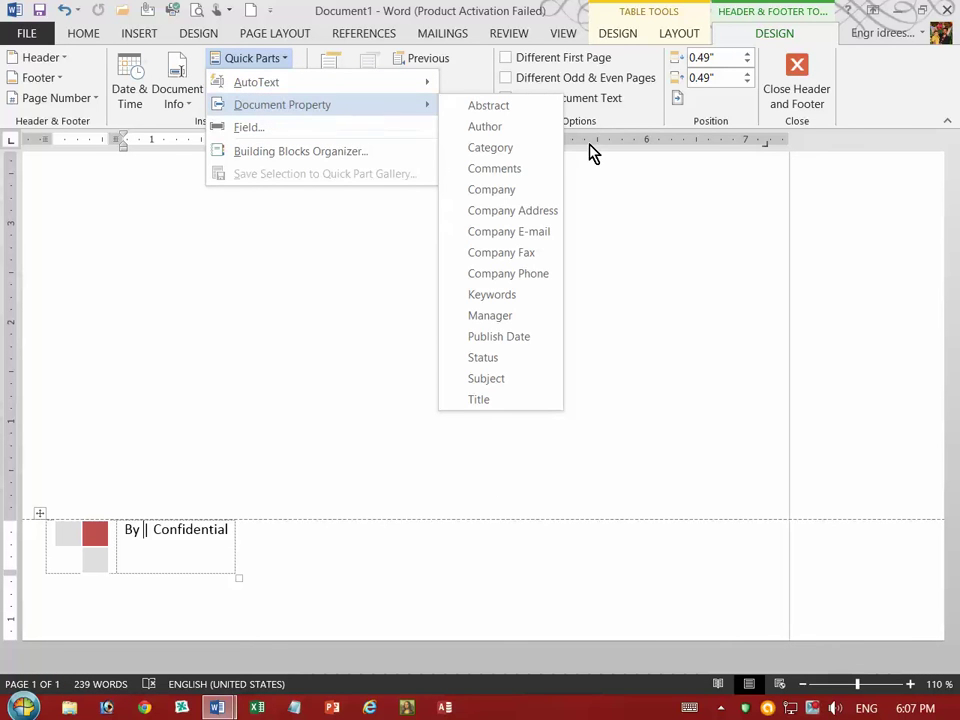
pyautogui.click(503, 128)
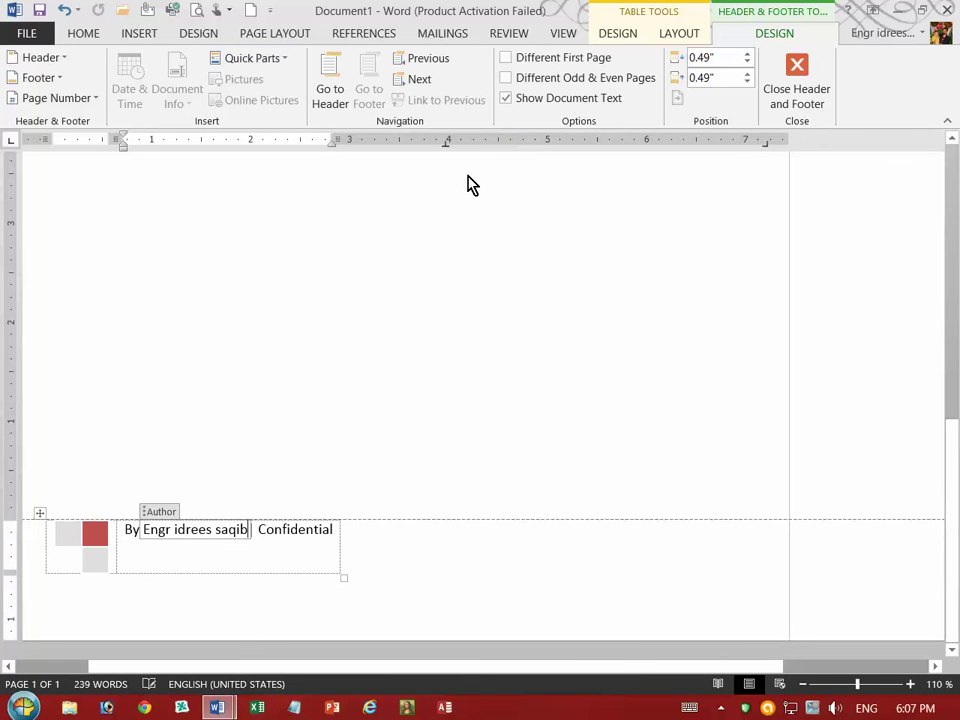
pyautogui.click(315, 529)
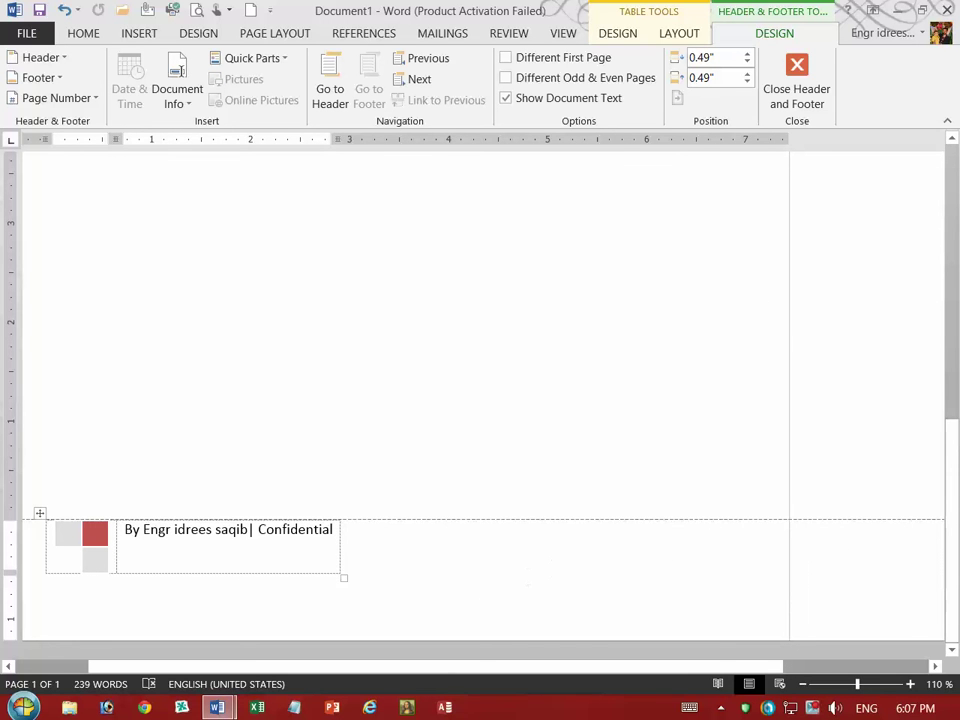
pyautogui.press('Down')
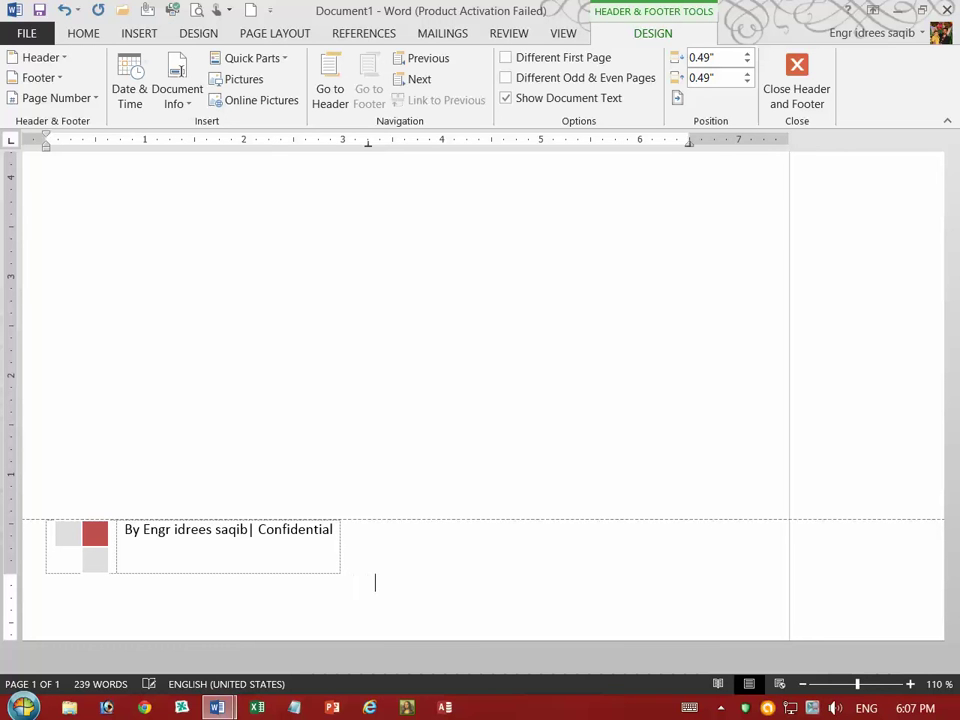
# - Open the Field dialog from the Document Info menu
pyautogui.click(195, 100)
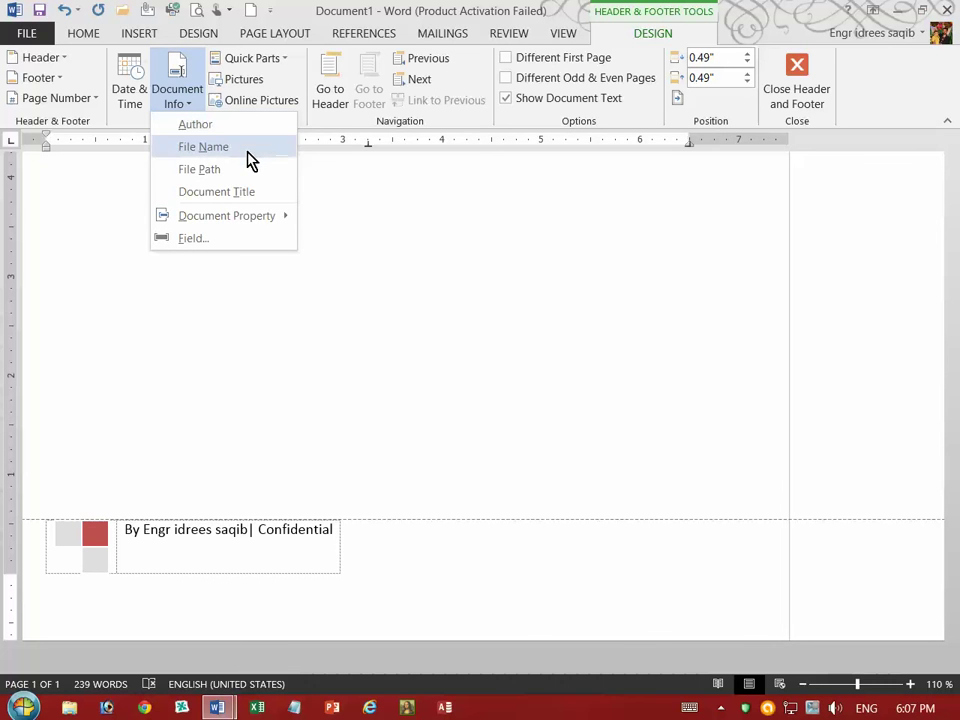
pyautogui.moveTo(270, 220)
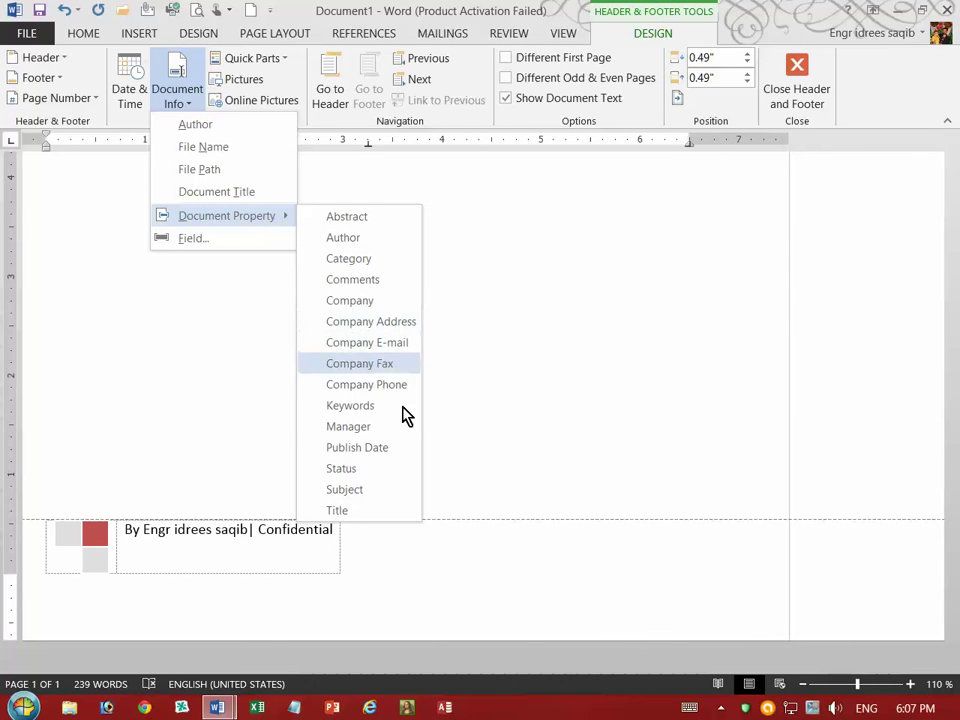
pyautogui.click(235, 240)
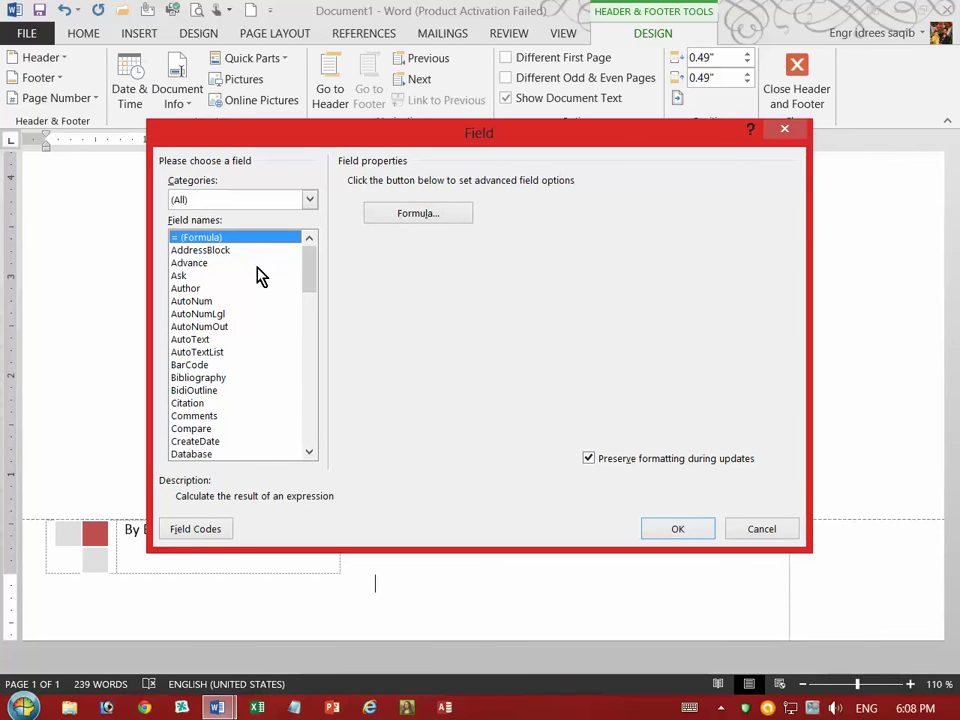
# - Insert the CreateDate field (4/22/2015 6:02:00 PM), then reopen the Field dialog from Document Info
pyautogui.click(188, 430)
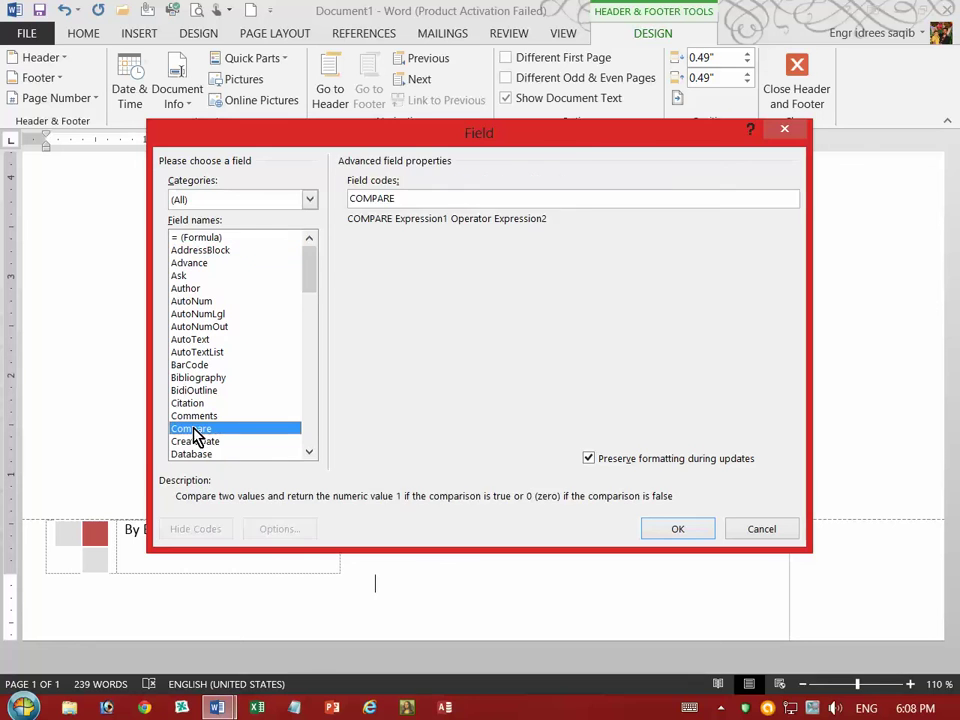
pyautogui.click(205, 441)
pyautogui.click(672, 528)
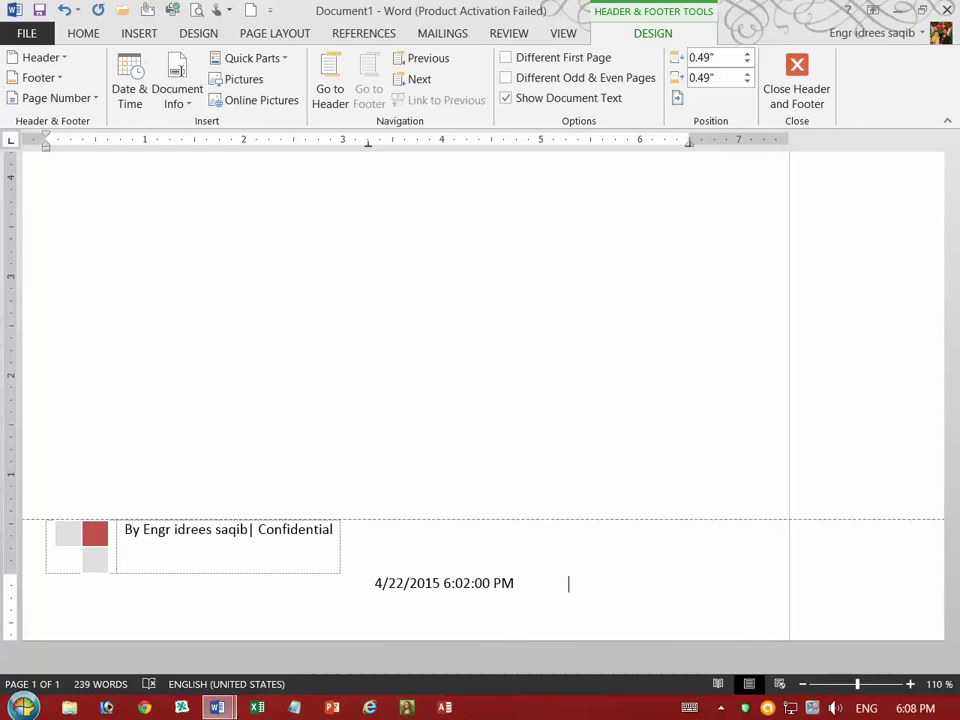
pyautogui.click(174, 103)
pyautogui.click(208, 238)
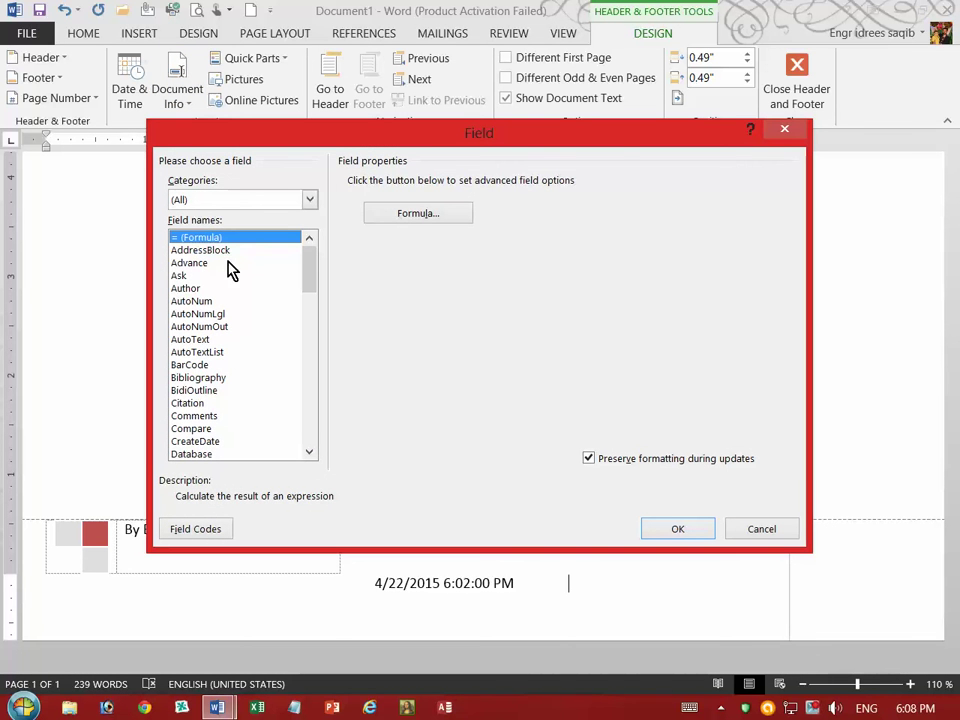
# - Choose the EditTime field and insert it, showing 6, beside the creation date
pyautogui.click(224, 289)
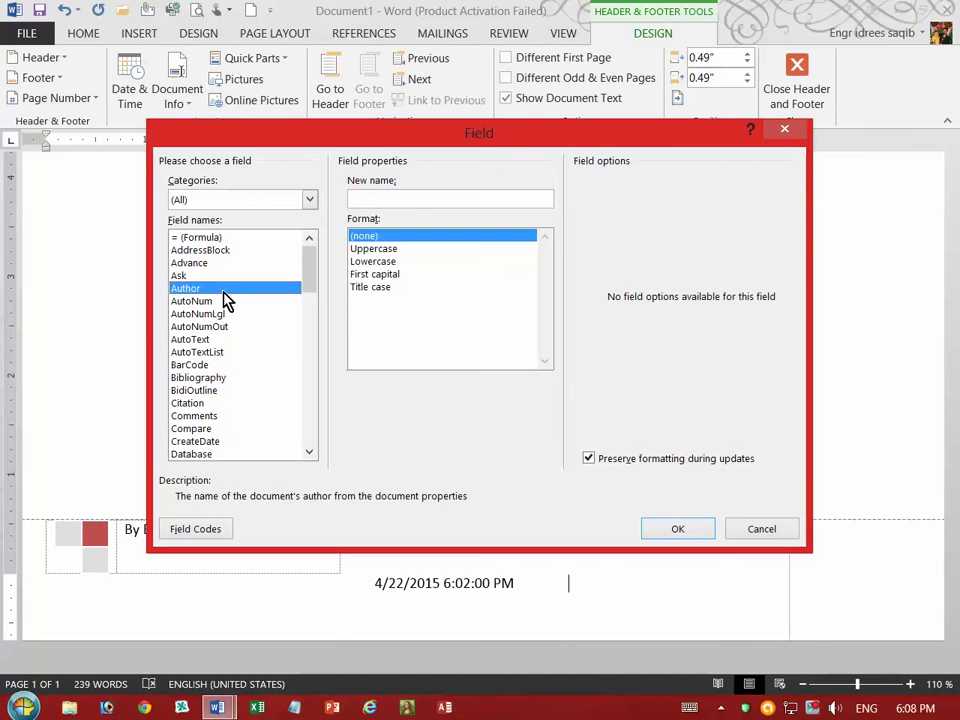
pyautogui.click(228, 314)
pyautogui.click(231, 378)
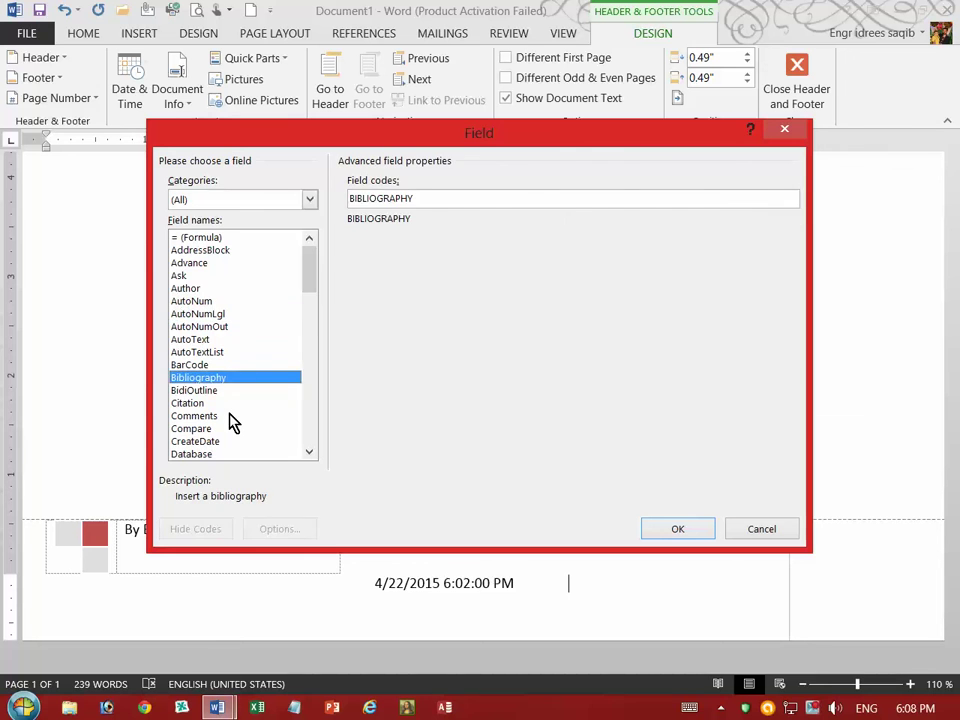
pyautogui.scroll(-2, 230, 422)
pyautogui.click(214, 417)
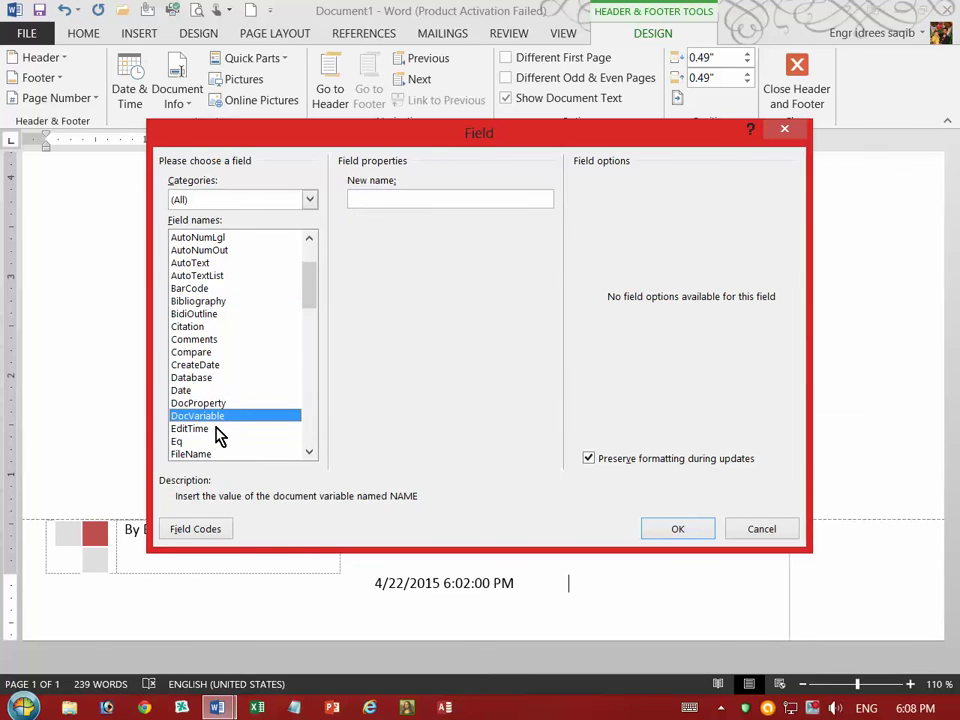
pyautogui.click(218, 430)
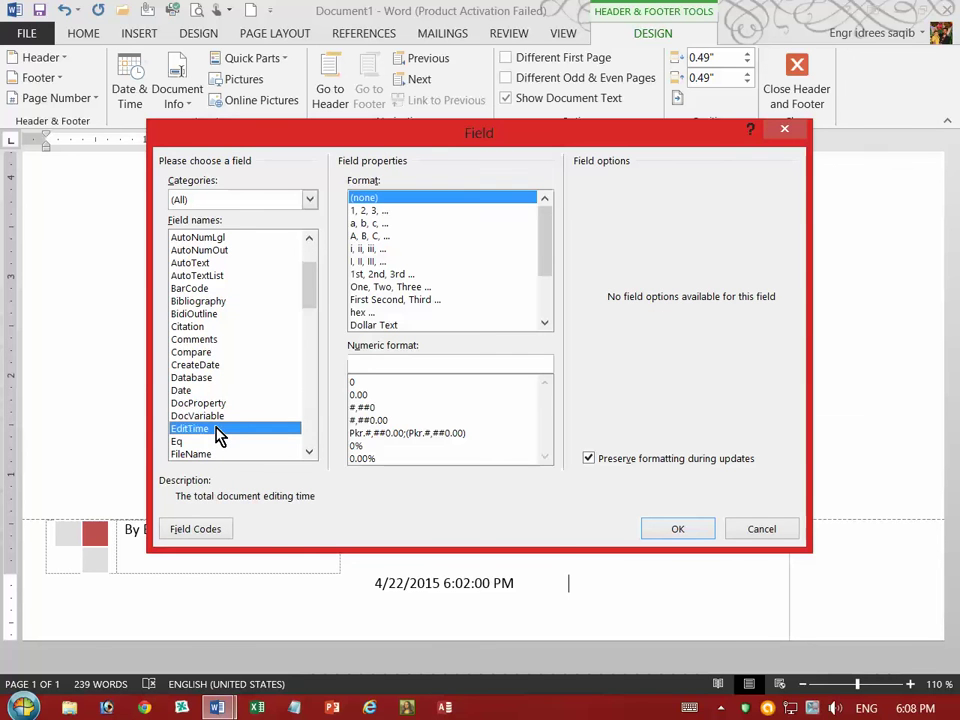
pyautogui.click(707, 536)
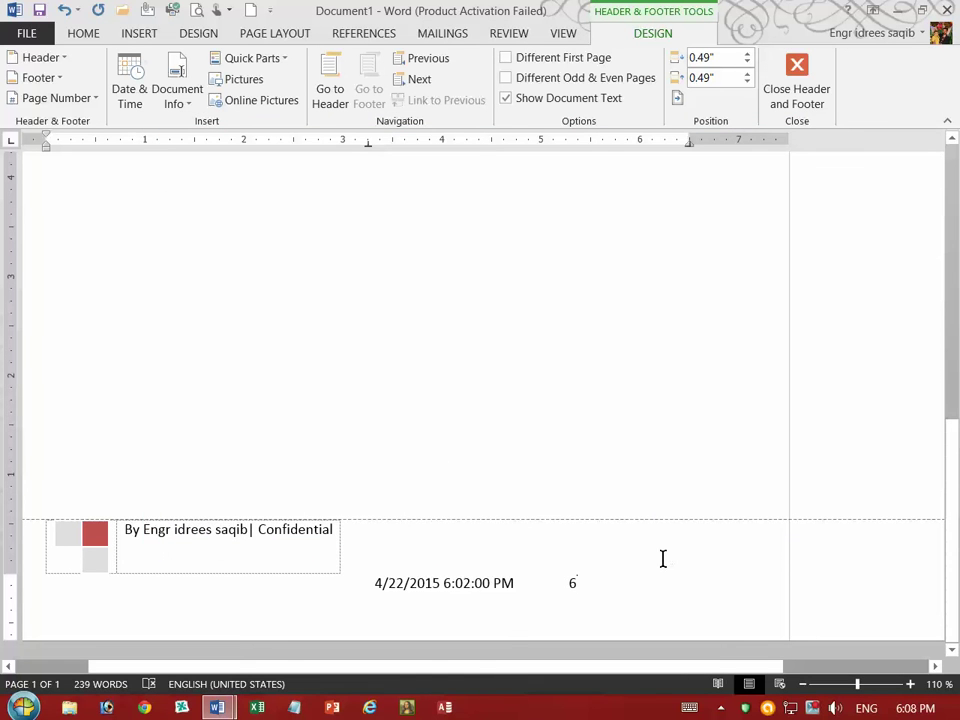
pyautogui.scroll(10, 664, 562)
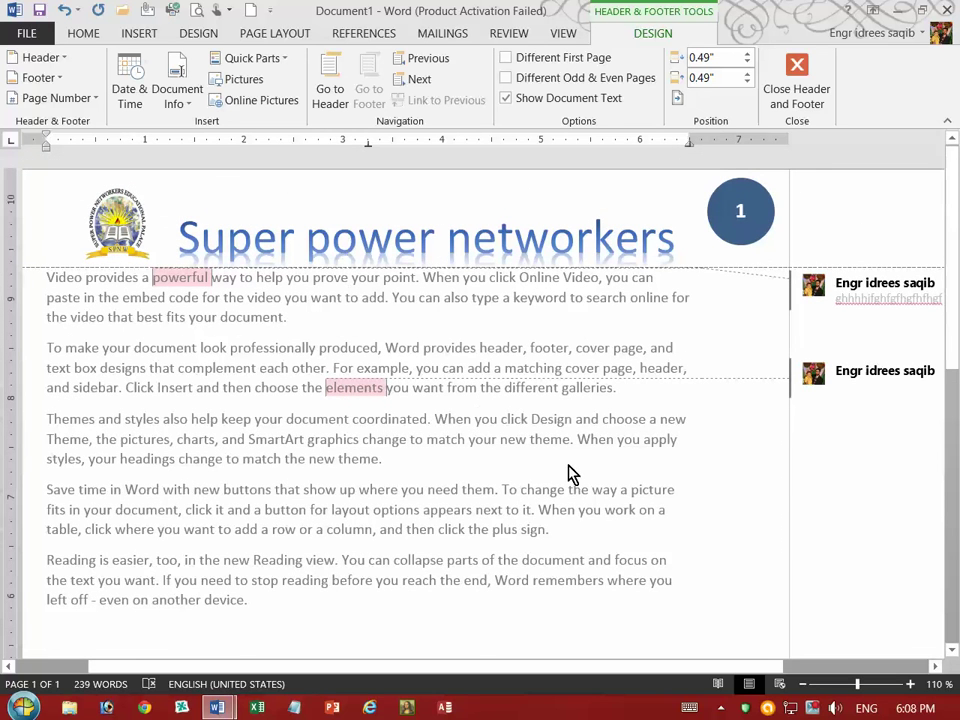
# - Switch to the Insert tab's object insertion commands
pyautogui.click(124, 32)
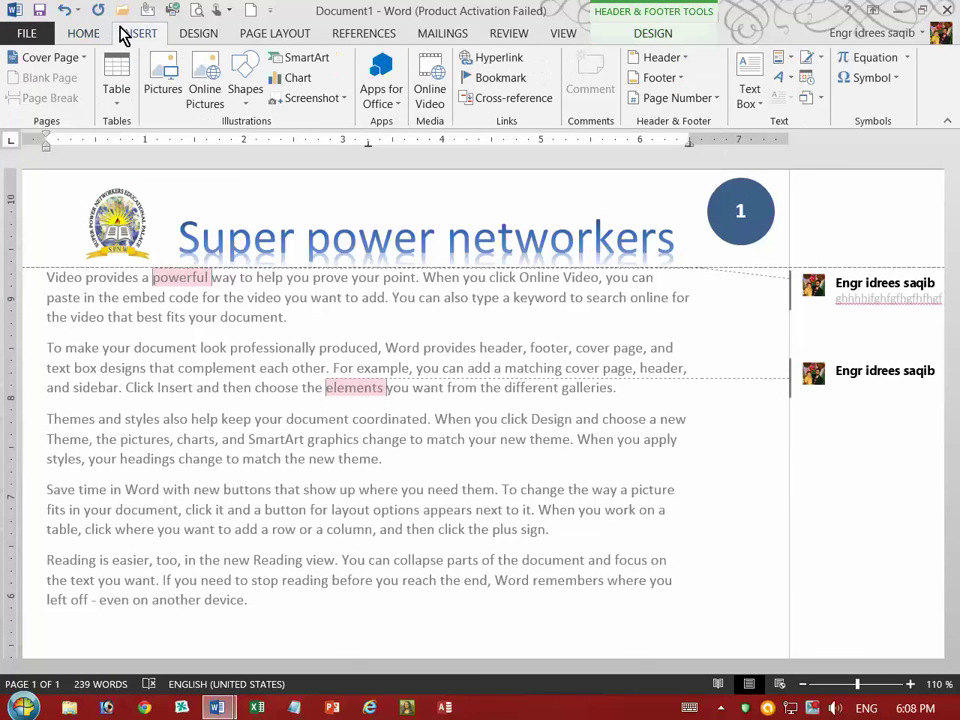